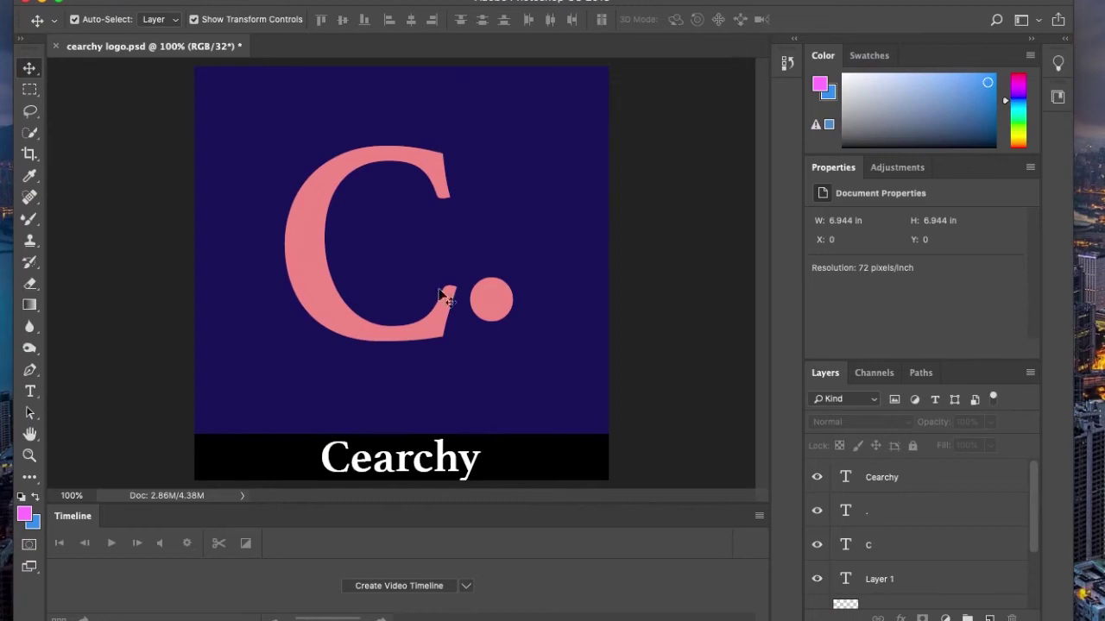
Step: Nudge the C slightly lower and shift the pink dot up and right
{"action": "left_click", "coordinate": [333, 321]}
{"action": "left_click_drag", "start_coordinate": [344, 321], "coordinate": [357, 334]}
{"action": "left_click", "coordinate": [507, 321]}
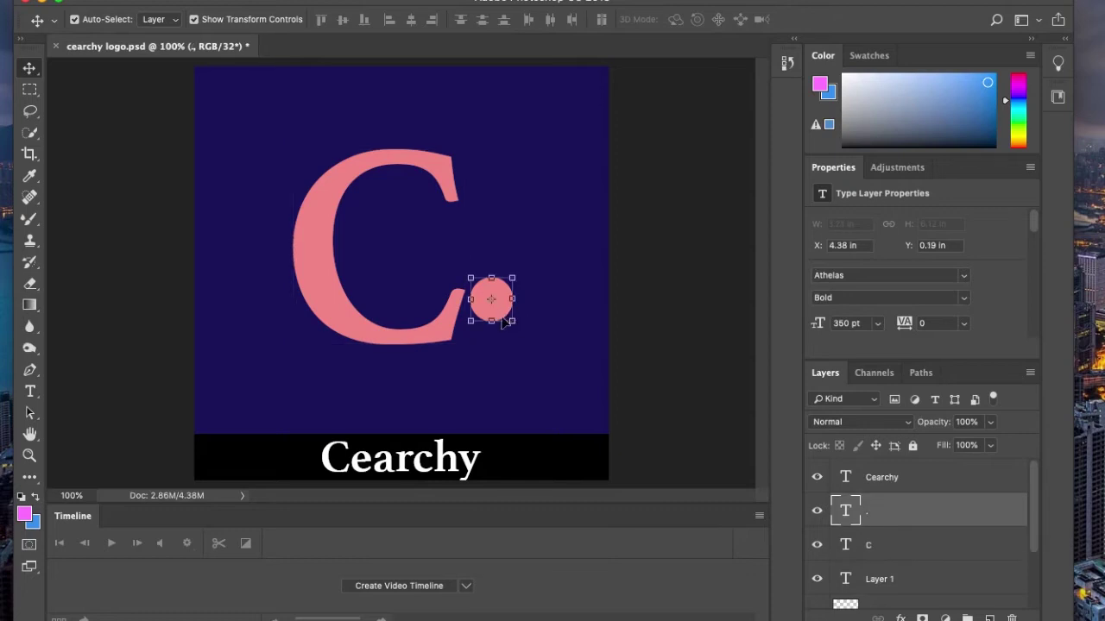
{"action": "mouse_move", "coordinate": [504, 320]}
{"action": "left_mouse_down"}
{"action": "mouse_move", "coordinate": [519, 290]}
{"action": "mouse_move", "coordinate": [516, 337]}
{"action": "left_mouse_up"}
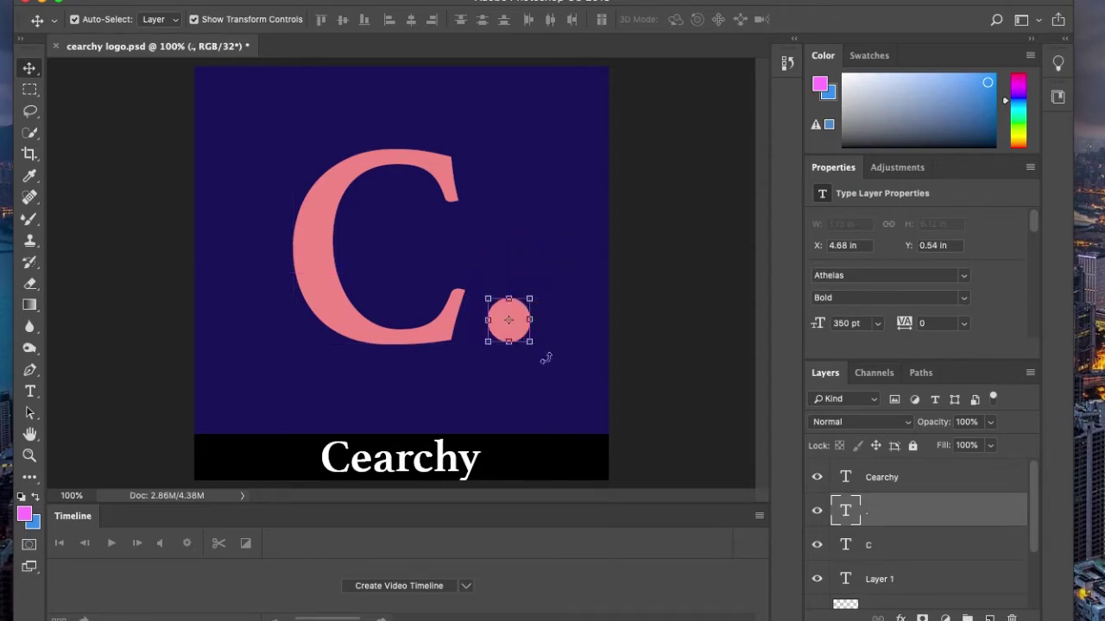
Step: Drag the pink dot into the C's bowl, lower it, then raise it toward the C's top
{"action": "left_click", "coordinate": [657, 346]}
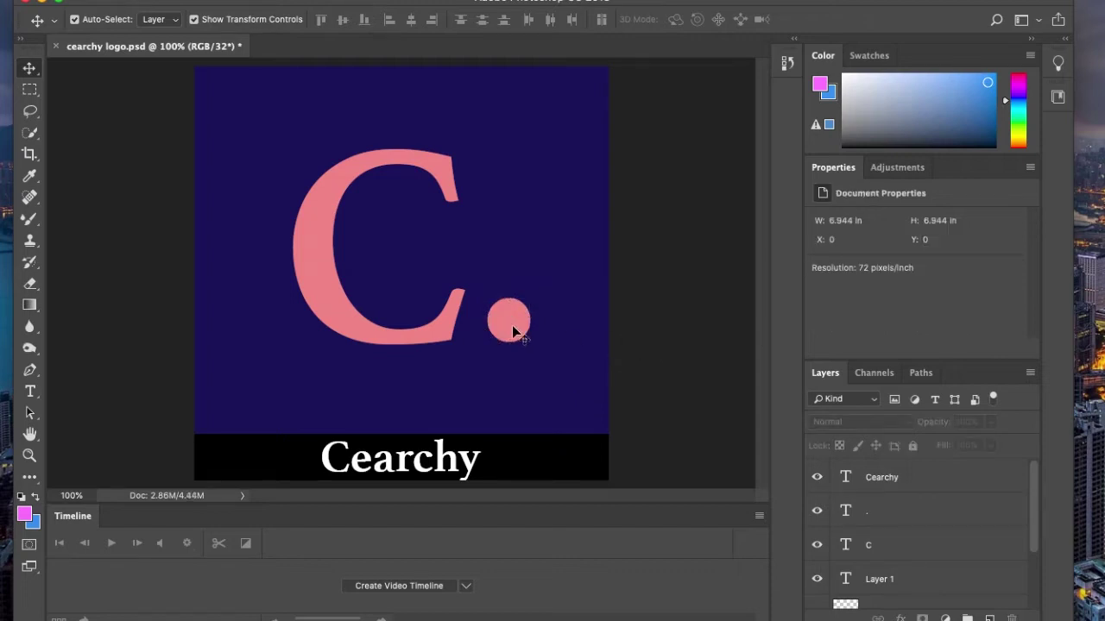
{"action": "left_click_drag", "start_coordinate": [513, 331], "coordinate": [404, 259]}
{"action": "left_click", "coordinate": [669, 378]}
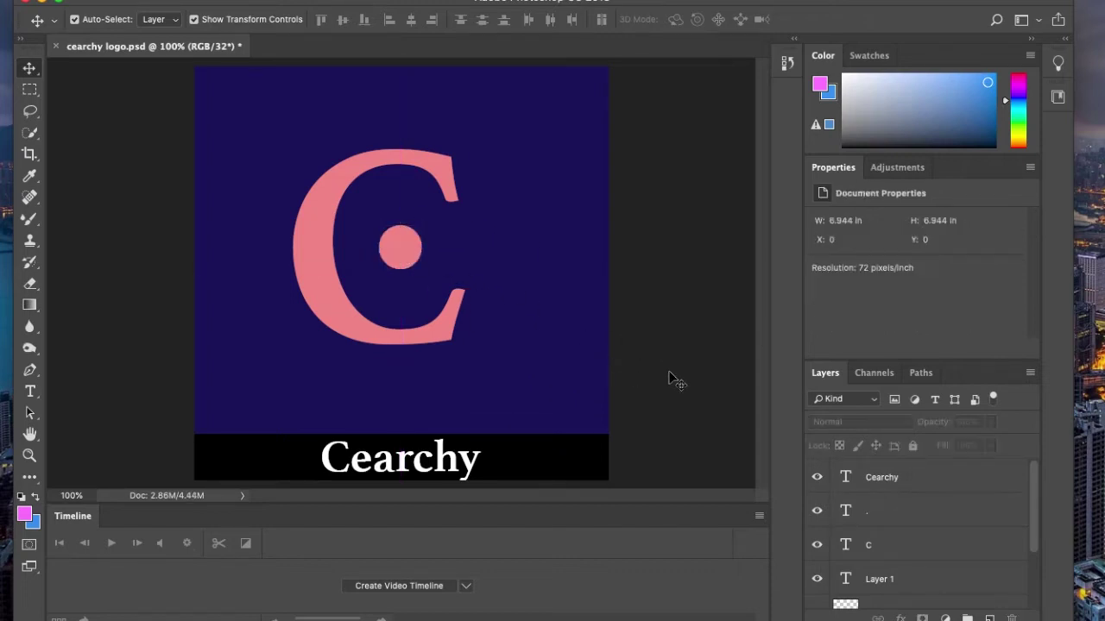
{"action": "left_click_drag", "start_coordinate": [410, 263], "coordinate": [410, 303]}
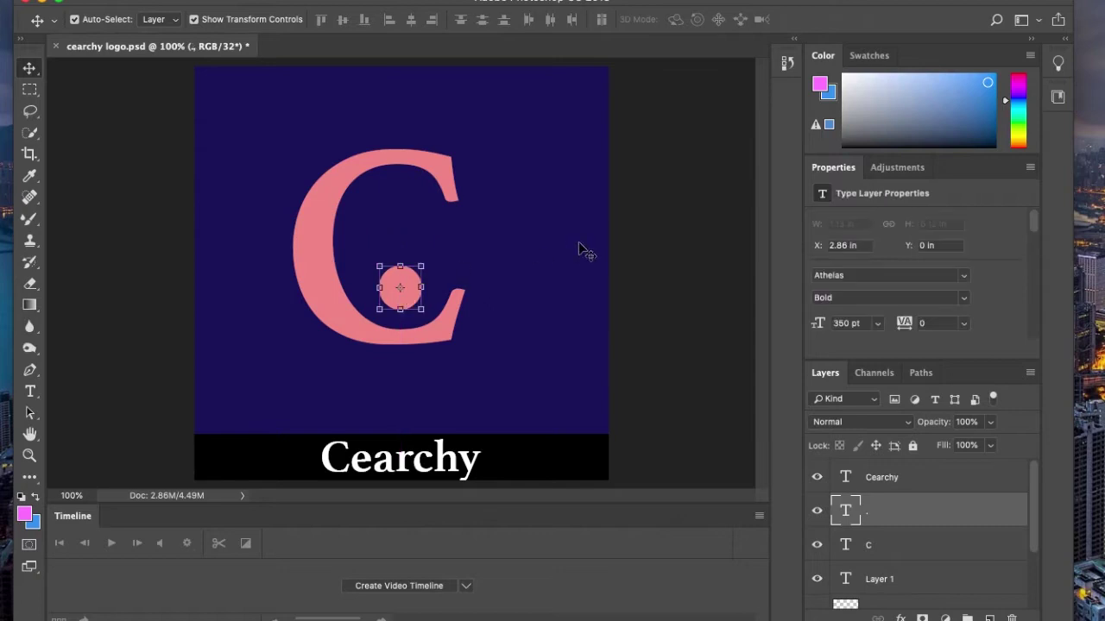
{"action": "left_click", "coordinate": [528, 302]}
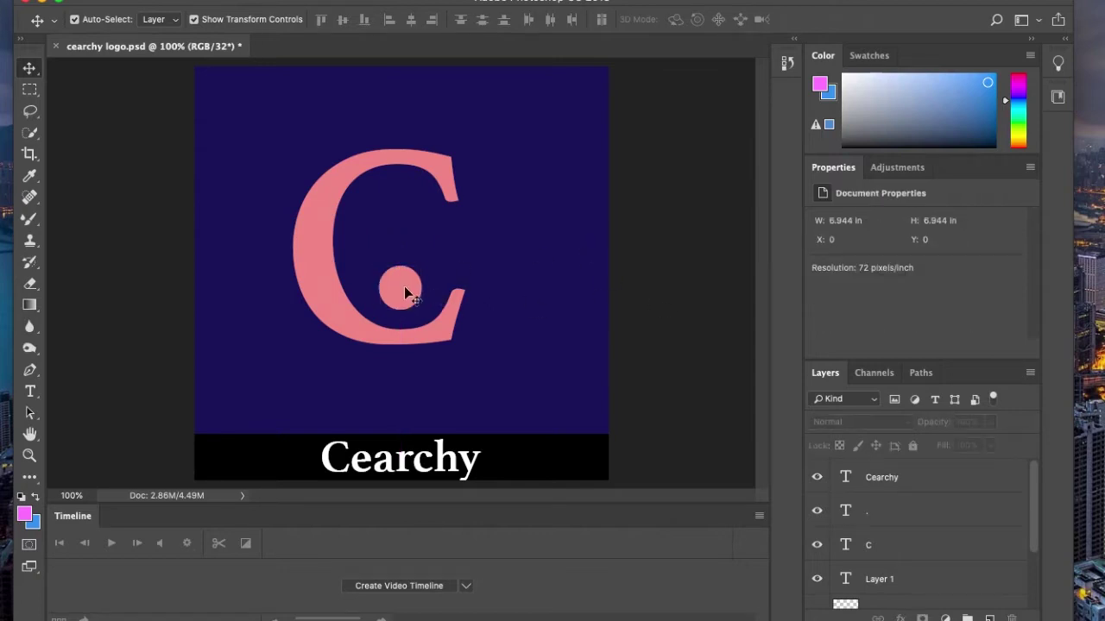
{"action": "mouse_move", "coordinate": [404, 285]}
{"action": "left_mouse_down"}
{"action": "mouse_move", "coordinate": [412, 198]}
{"action": "mouse_move", "coordinate": [469, 136]}
{"action": "mouse_move", "coordinate": [499, 323]}
{"action": "mouse_move", "coordinate": [395, 389]}
{"action": "mouse_move", "coordinate": [415, 273]}
{"action": "mouse_move", "coordinate": [410, 128]}
{"action": "left_mouse_up"}
Step: Rearrange the two dots, putting the lower dot into the C's bowl and the upper one at its top right
{"action": "left_click", "coordinate": [627, 281]}
{"action": "left_click", "coordinate": [665, 239]}
{"action": "left_click", "coordinate": [575, 264]}
{"action": "left_click", "coordinate": [624, 333]}
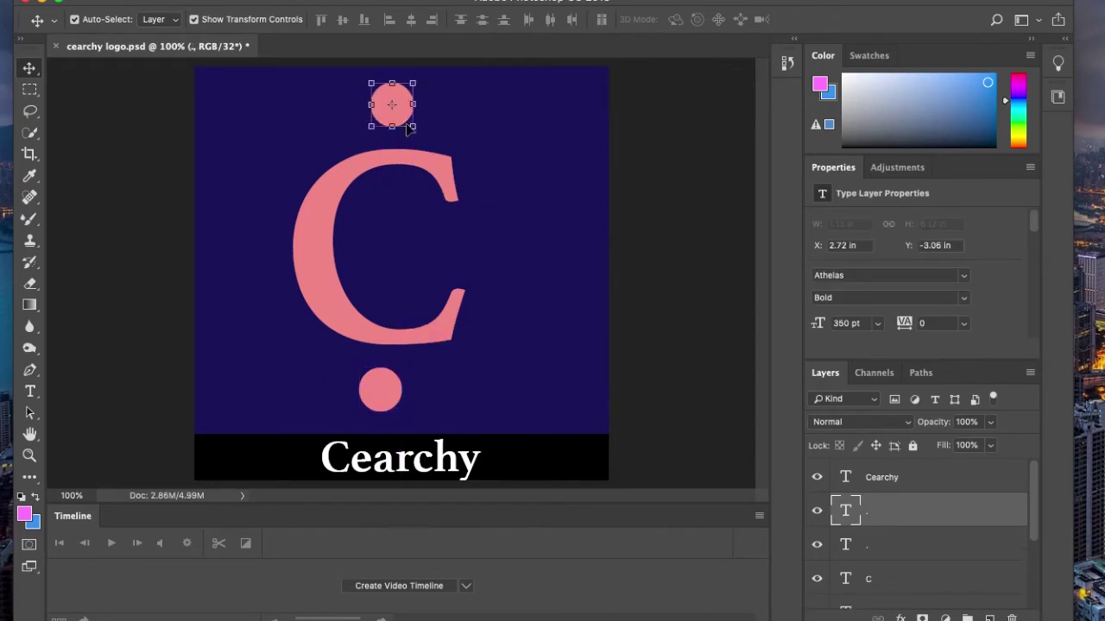
{"action": "left_click_drag", "start_coordinate": [400, 397], "coordinate": [505, 384]}
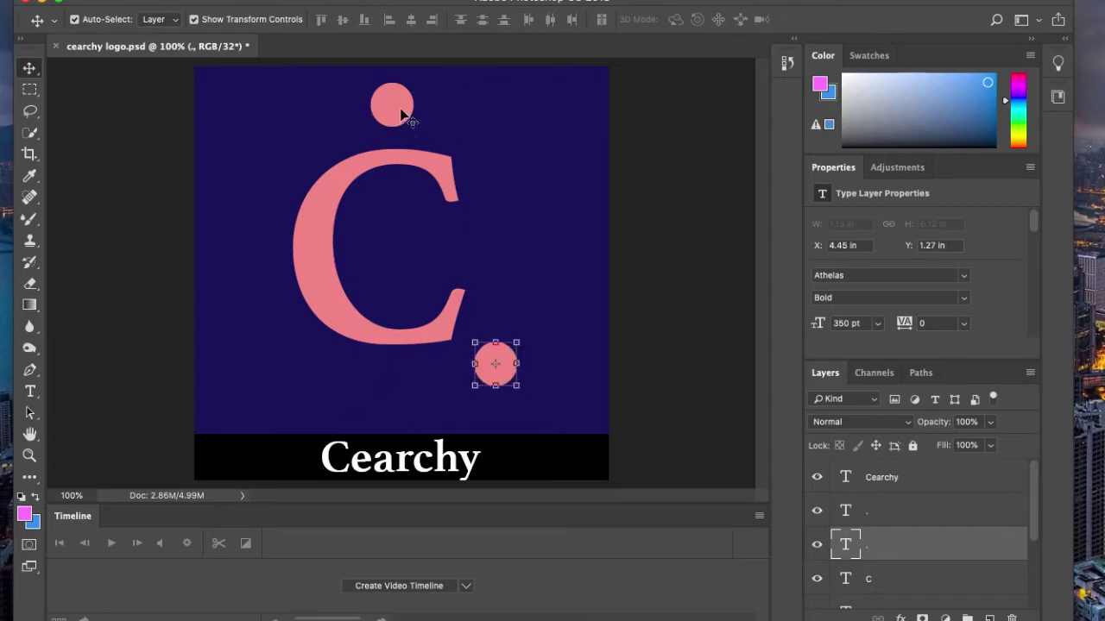
{"action": "left_click_drag", "start_coordinate": [400, 115], "coordinate": [276, 149]}
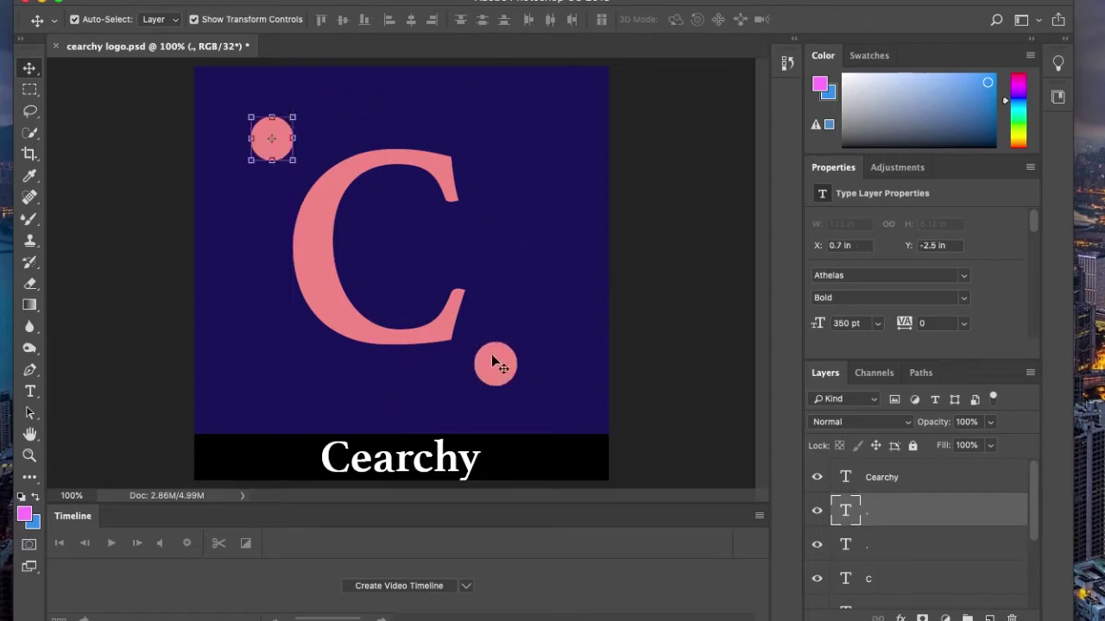
{"action": "mouse_move", "coordinate": [496, 362]}
{"action": "left_mouse_down"}
{"action": "mouse_move", "coordinate": [503, 262]}
{"action": "mouse_move", "coordinate": [389, 243]}
{"action": "left_mouse_up"}
{"action": "left_click_drag", "start_coordinate": [290, 137], "coordinate": [492, 125]}
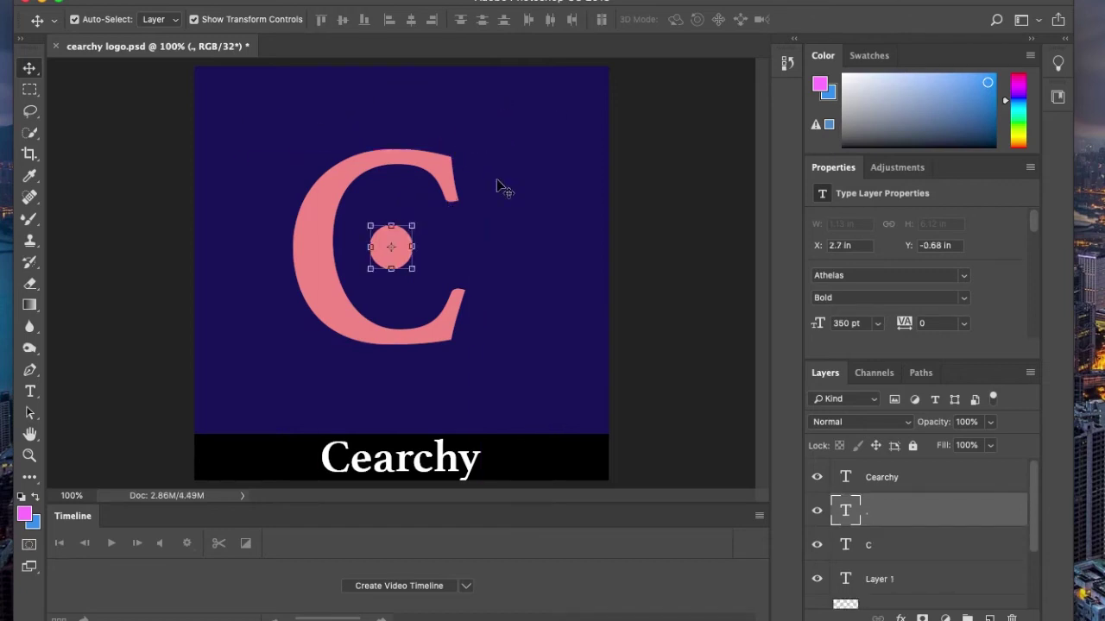
Step: Try moving the dot left of the C with Free Transform, cancel it, and reselect the dot layer
{"action": "key", "text": "ctrl+t"}
{"action": "left_click_drag", "start_coordinate": [399, 258], "coordinate": [258, 269]}
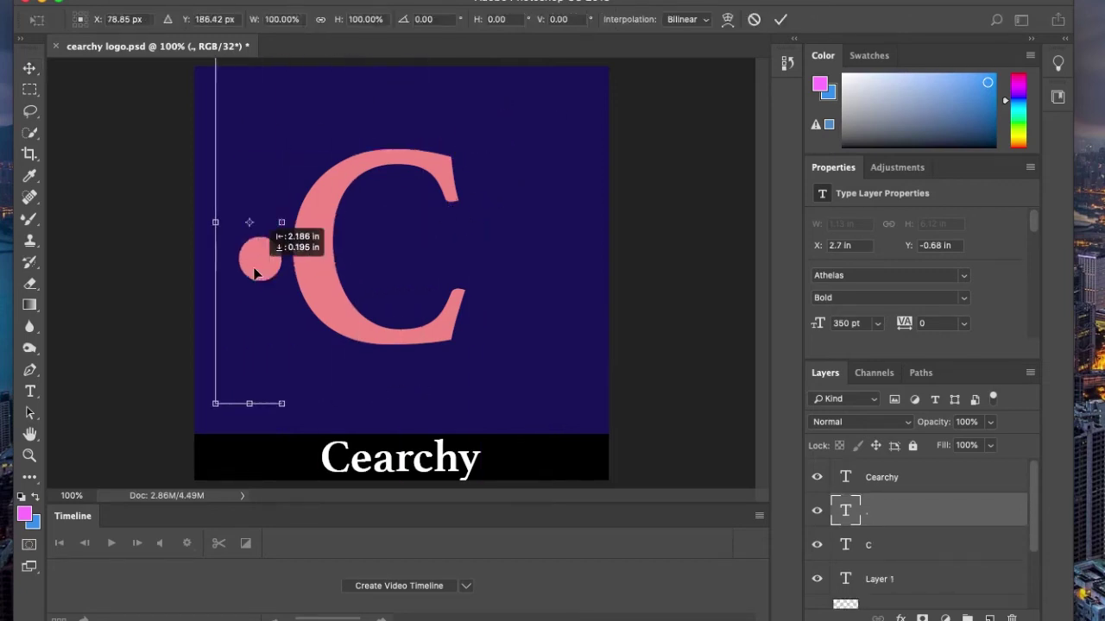
{"action": "left_click", "coordinate": [755, 19]}
{"action": "left_click", "coordinate": [493, 271]}
{"action": "left_click", "coordinate": [389, 259]}
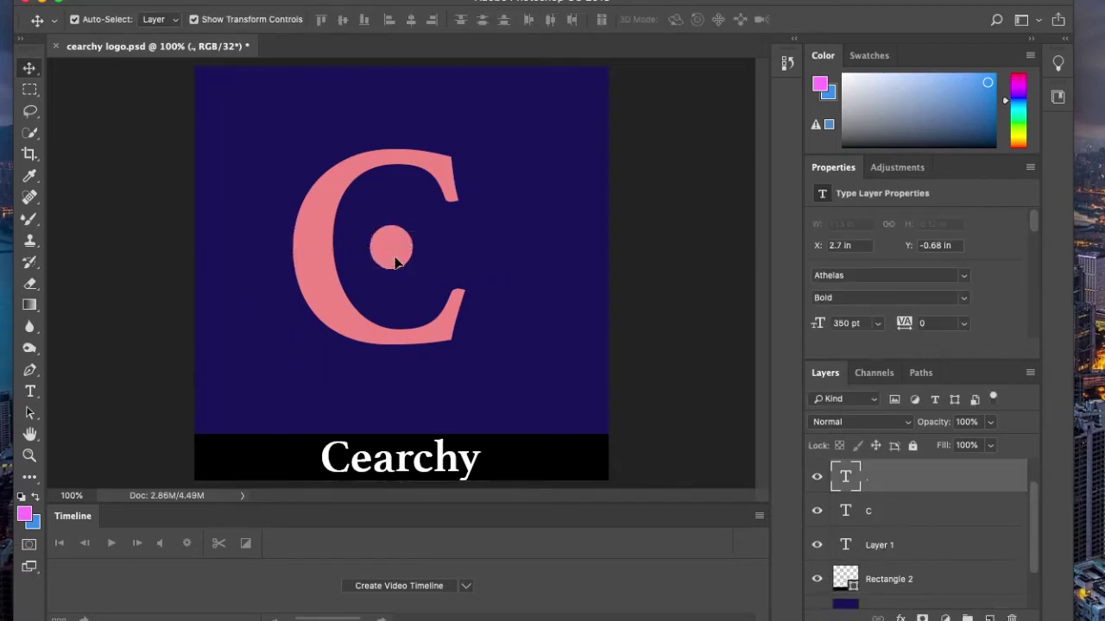
Step: Move the pink dot beside the C's lower opening and select the C's text for editing
{"action": "mouse_move", "coordinate": [396, 262]}
{"action": "left_mouse_down"}
{"action": "mouse_move", "coordinate": [489, 262]}
{"action": "mouse_move", "coordinate": [505, 335]}
{"action": "left_mouse_up"}
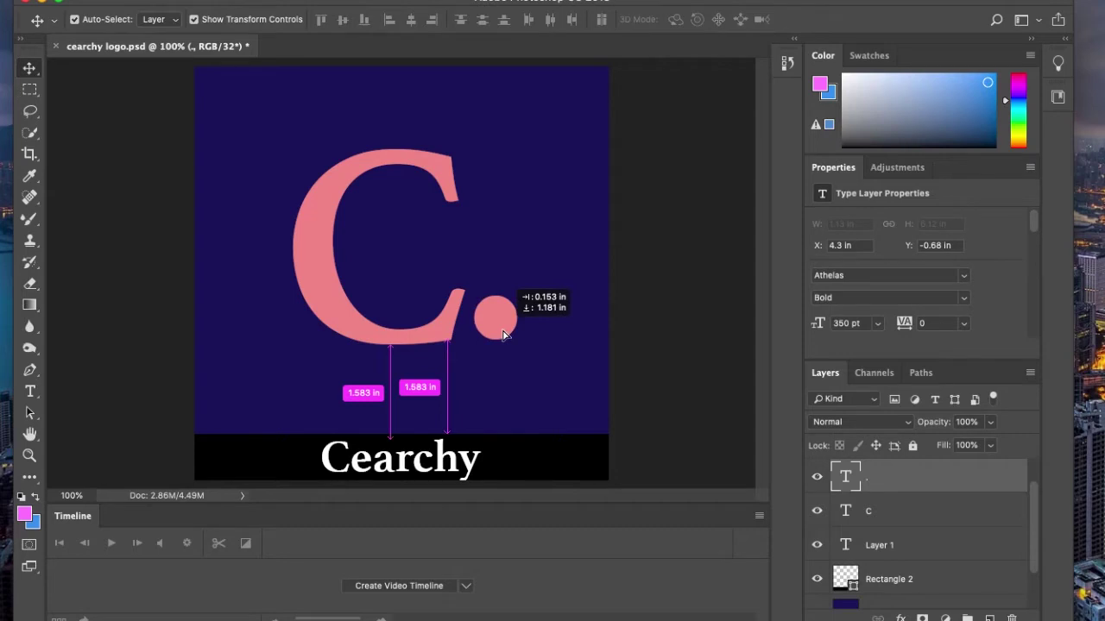
{"action": "left_click", "coordinate": [358, 326]}
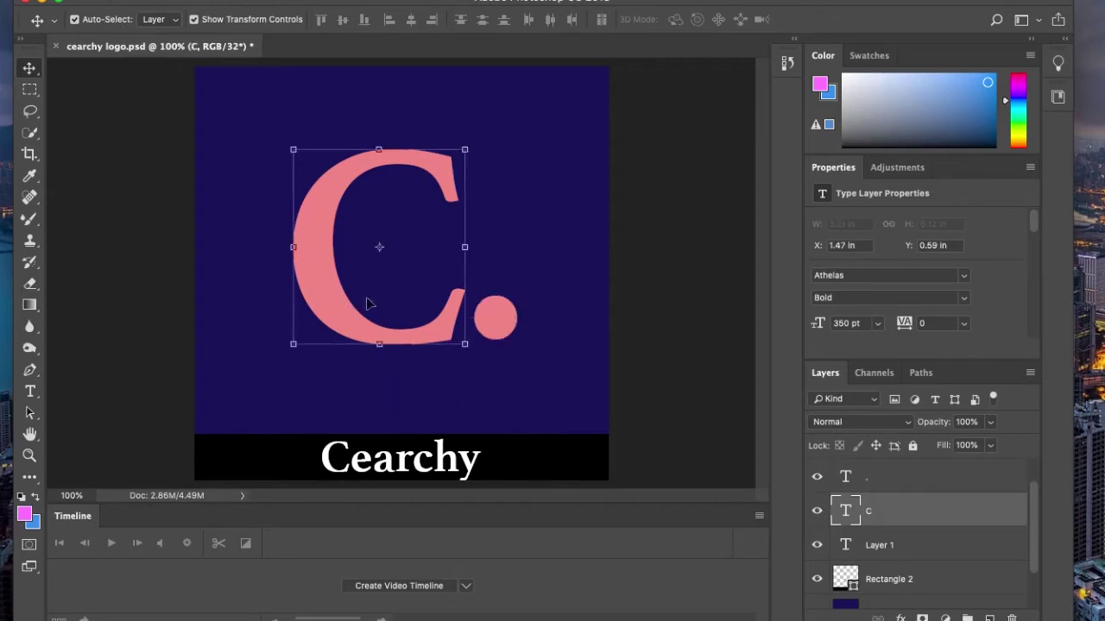
{"action": "left_click", "coordinate": [29, 399]}
{"action": "double_click", "coordinate": [372, 259]}
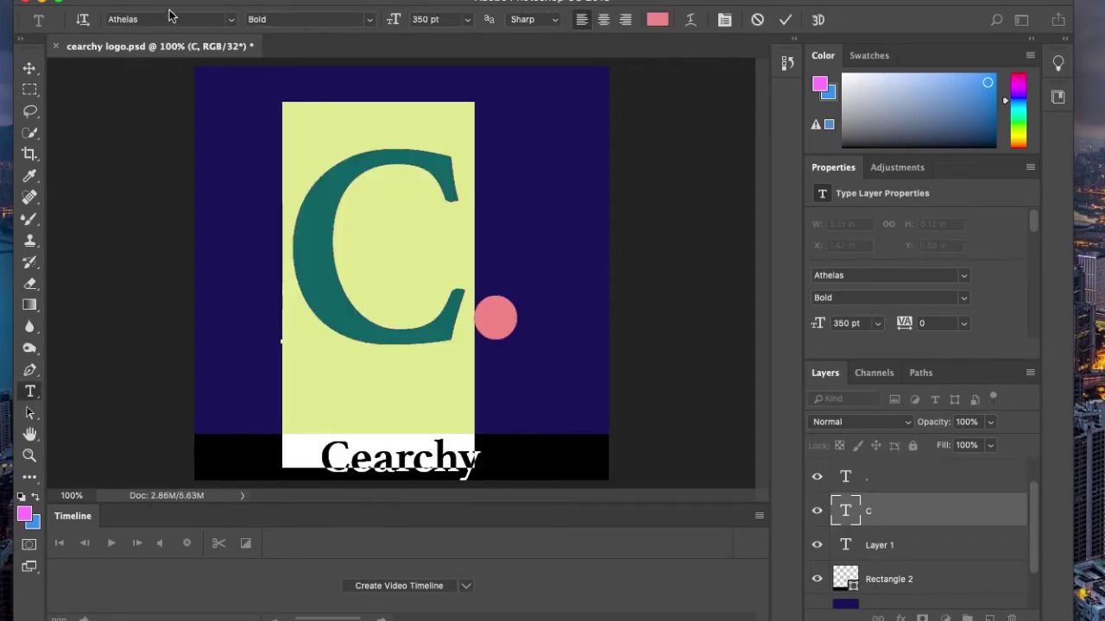
Step: Scroll through the font menu to preview Baskerville Bold on the C
{"action": "scroll", "coordinate": [172, 16], "scroll_direction": "up", "scroll_amount": 2}
{"action": "scroll", "coordinate": [172, 16], "scroll_direction": "up", "scroll_amount": 2}
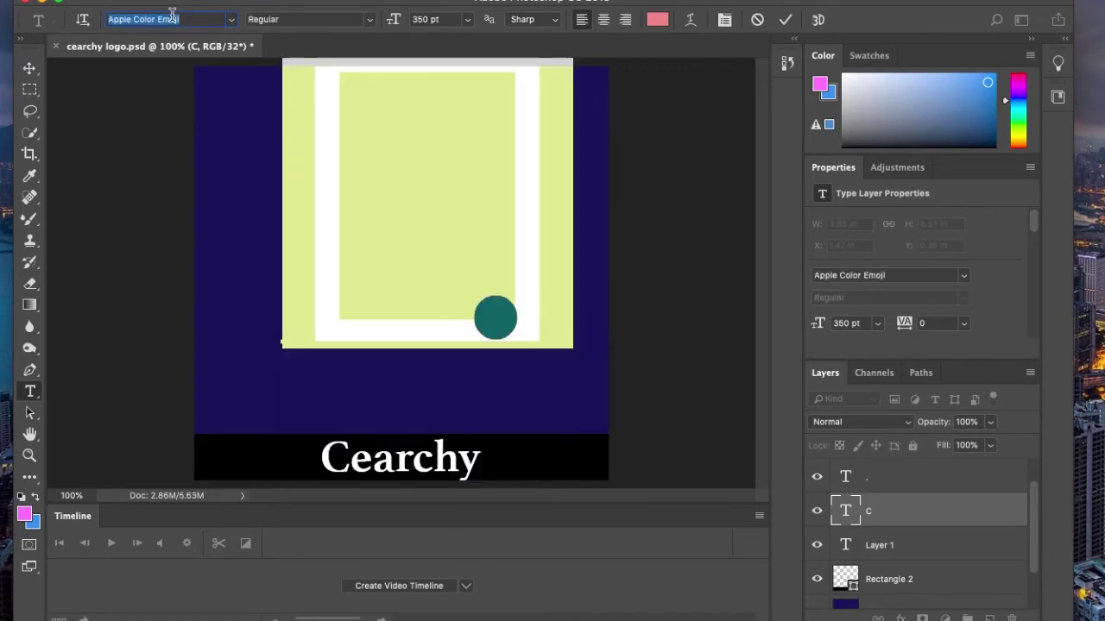
{"action": "scroll", "coordinate": [172, 17], "scroll_direction": "up", "scroll_amount": 1}
{"action": "scroll", "coordinate": [172, 16], "scroll_direction": "down", "scroll_amount": 1}
{"action": "scroll", "coordinate": [172, 17], "scroll_direction": "down", "scroll_amount": 3}
{"action": "scroll", "coordinate": [172, 16], "scroll_direction": "up", "scroll_amount": 4}
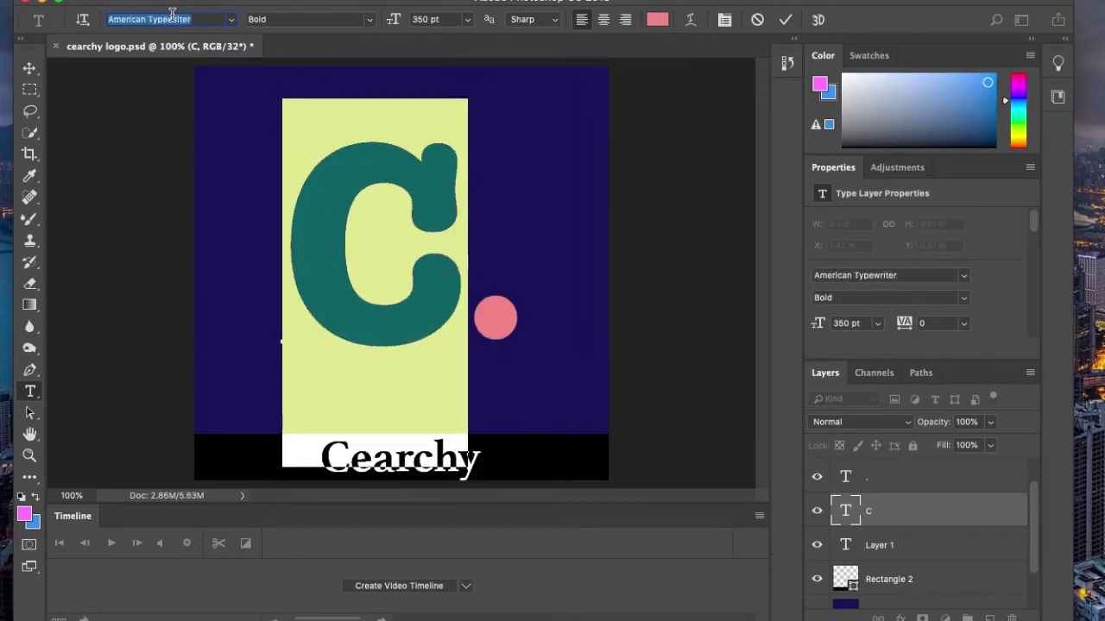
{"action": "scroll", "coordinate": [172, 16], "scroll_direction": "down", "scroll_amount": 1}
{"action": "scroll", "coordinate": [172, 16], "scroll_direction": "down", "scroll_amount": 1}
{"action": "scroll", "coordinate": [171, 17], "scroll_direction": "down", "scroll_amount": 3}
{"action": "scroll", "coordinate": [172, 17], "scroll_direction": "down", "scroll_amount": 2}
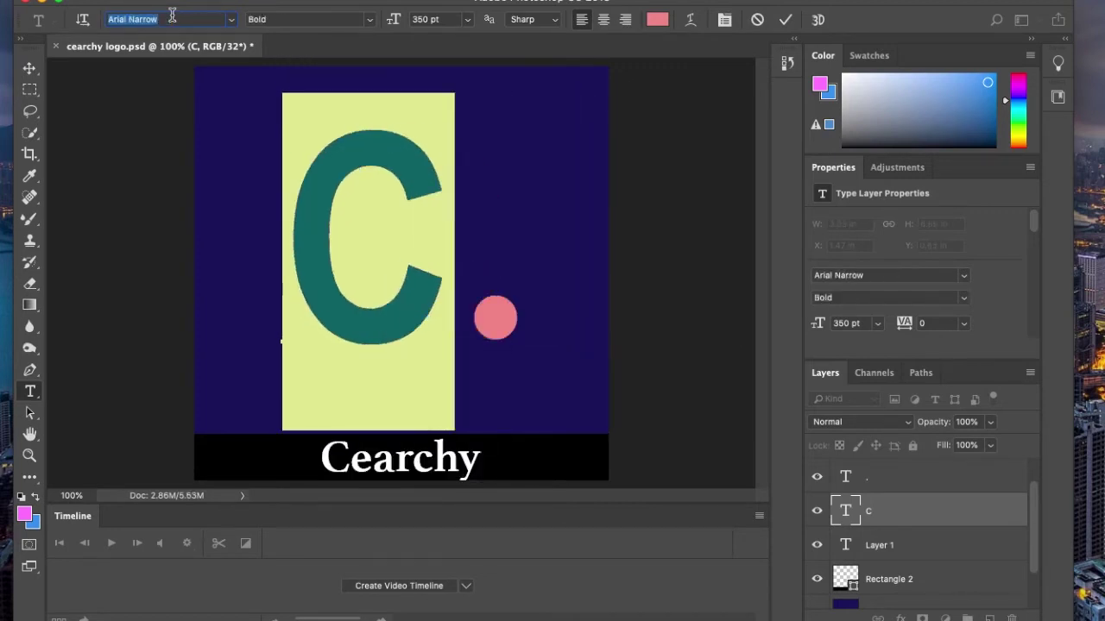
{"action": "scroll", "coordinate": [172, 17], "scroll_direction": "down", "scroll_amount": 2}
{"action": "scroll", "coordinate": [172, 17], "scroll_direction": "down", "scroll_amount": 2}
{"action": "scroll", "coordinate": [171, 17], "scroll_direction": "down", "scroll_amount": 2}
{"action": "scroll", "coordinate": [171, 16], "scroll_direction": "down", "scroll_amount": 1}
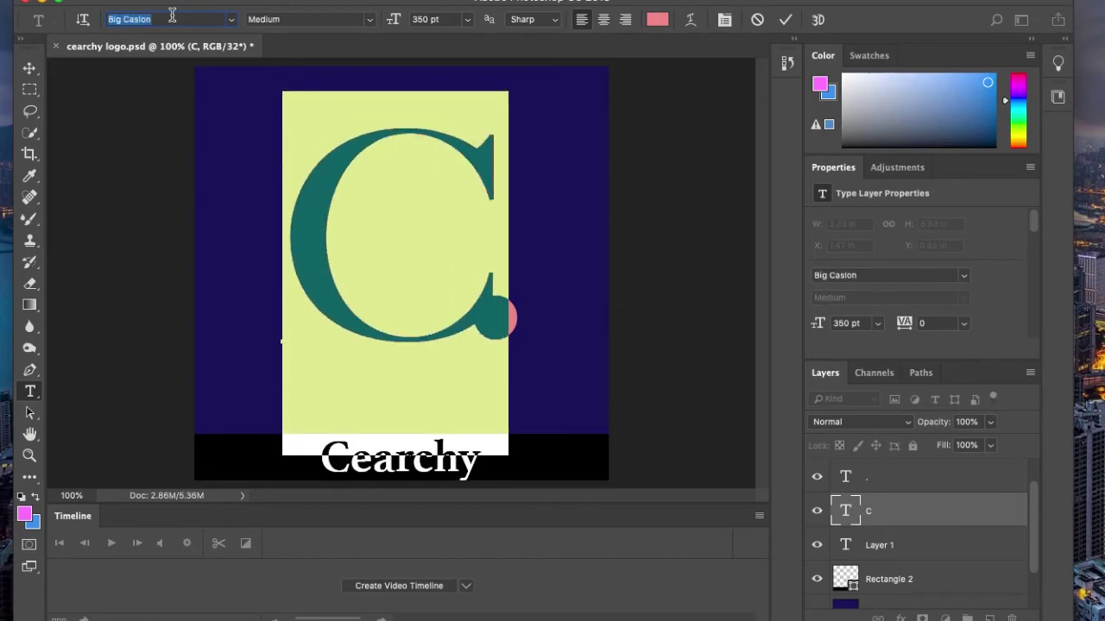
{"action": "scroll", "coordinate": [171, 16], "scroll_direction": "up", "scroll_amount": 1}
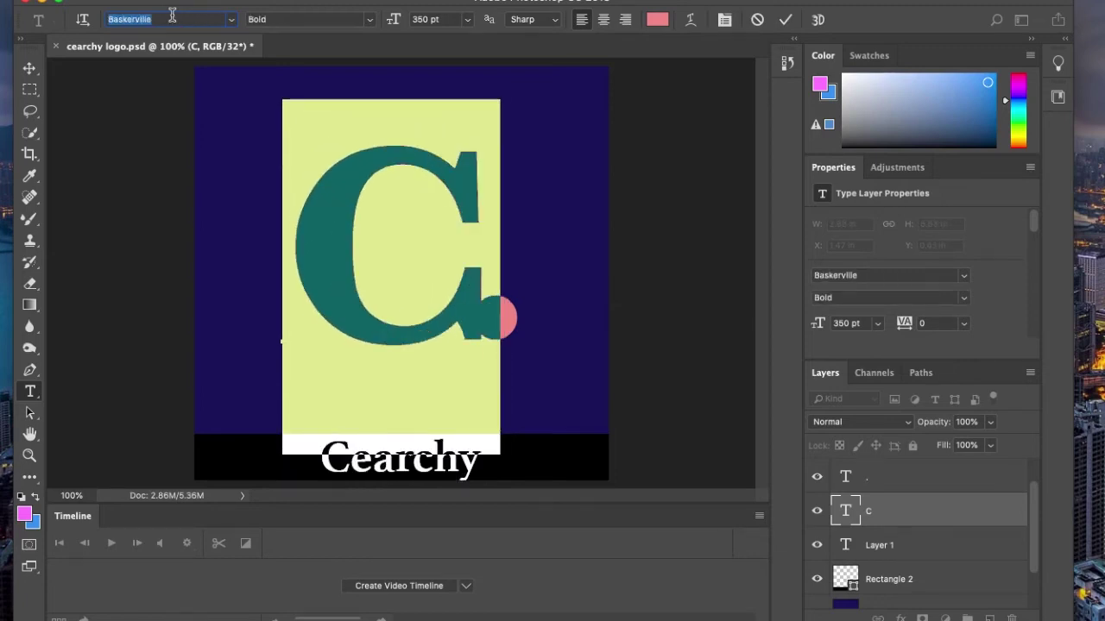
Step: Commit Baskerville Bold on the C and centre the pink dot inside its bowl
{"action": "left_click", "coordinate": [783, 26]}
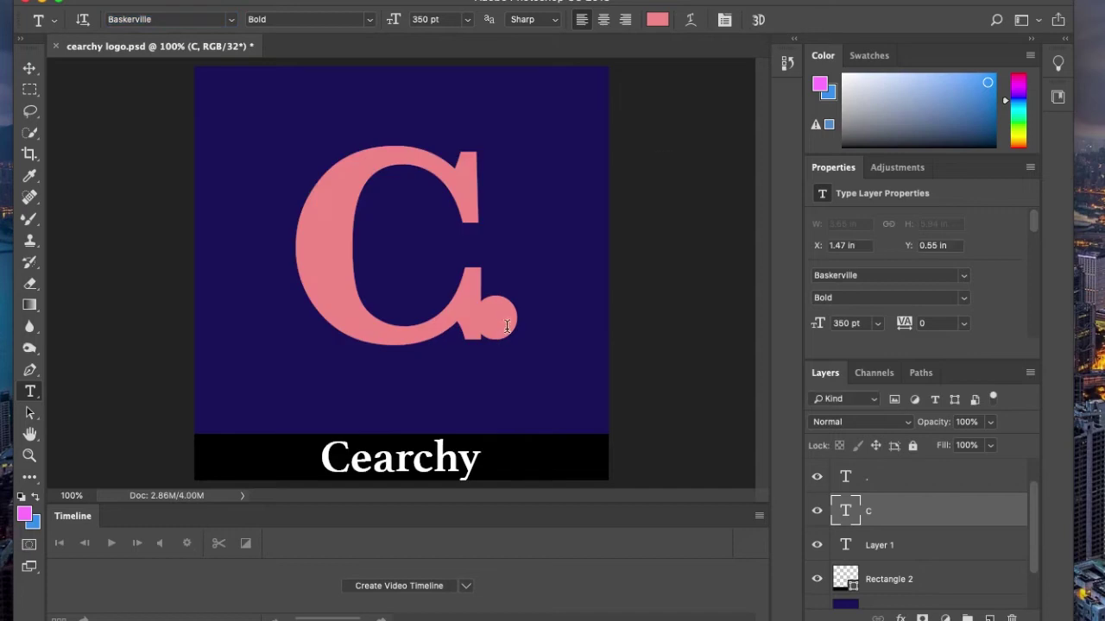
{"action": "left_click", "coordinate": [29, 67]}
{"action": "left_click", "coordinate": [506, 340]}
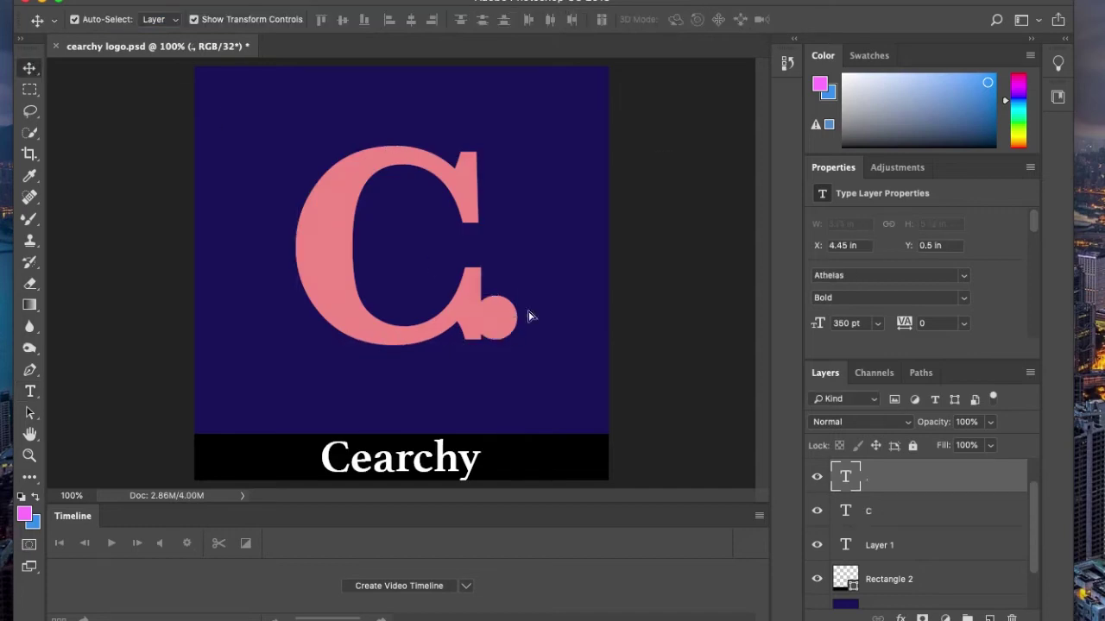
{"action": "mouse_move", "coordinate": [502, 337]}
{"action": "left_mouse_down"}
{"action": "mouse_move", "coordinate": [433, 270]}
{"action": "mouse_move", "coordinate": [511, 266]}
{"action": "left_mouse_up"}
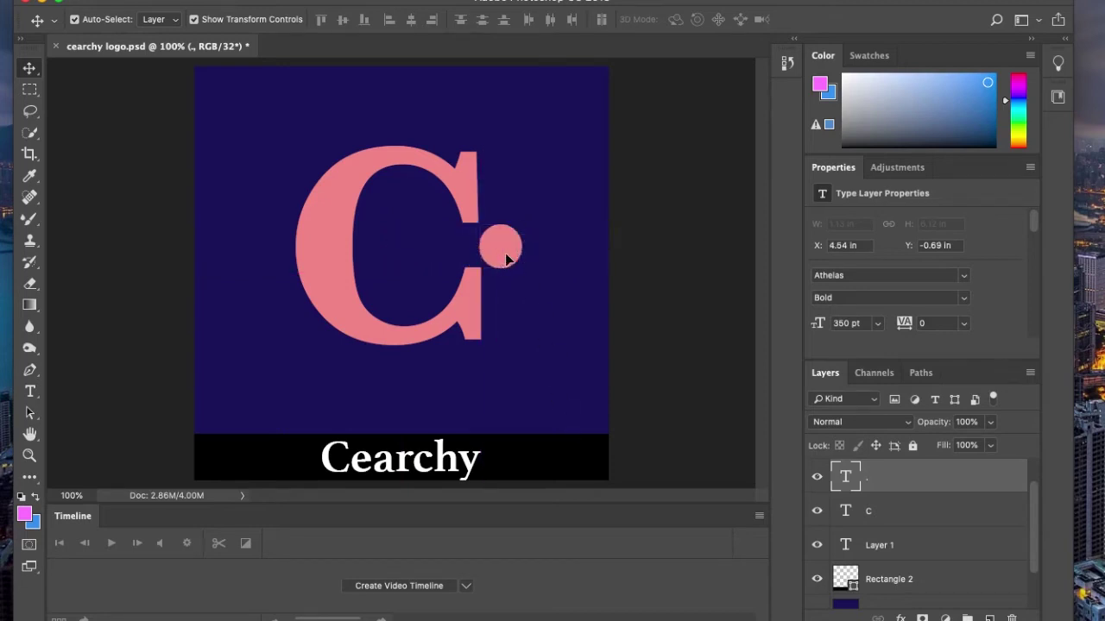
{"action": "left_click_drag", "start_coordinate": [505, 259], "coordinate": [418, 261]}
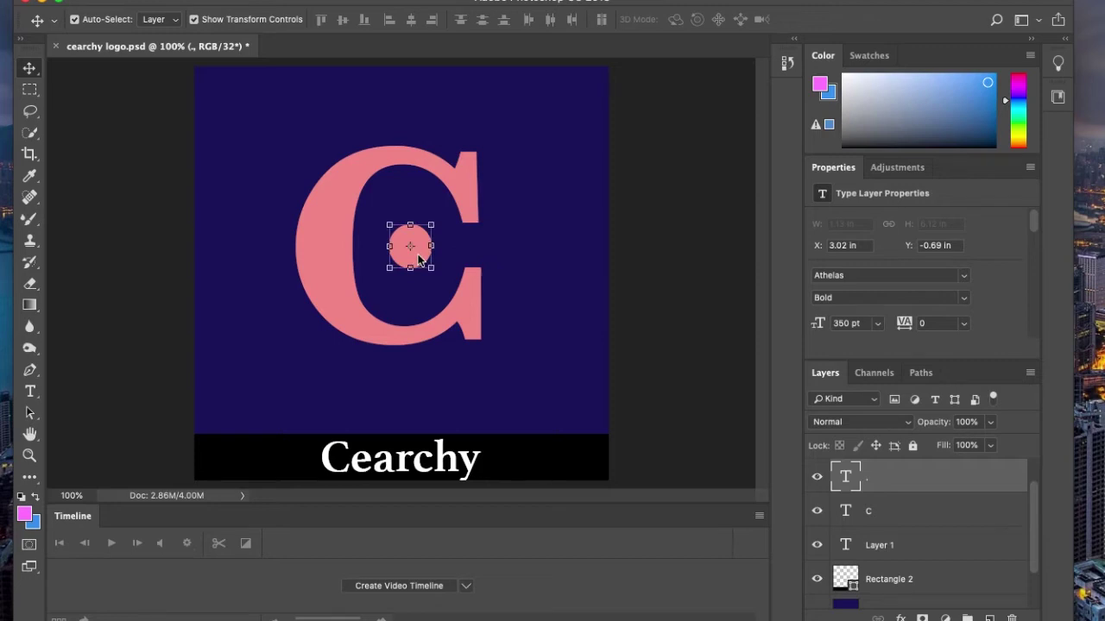
Step: Select the C and arrow through fonts from Gill Sans to Noto Sans Bamum
{"action": "left_click", "coordinate": [30, 392]}
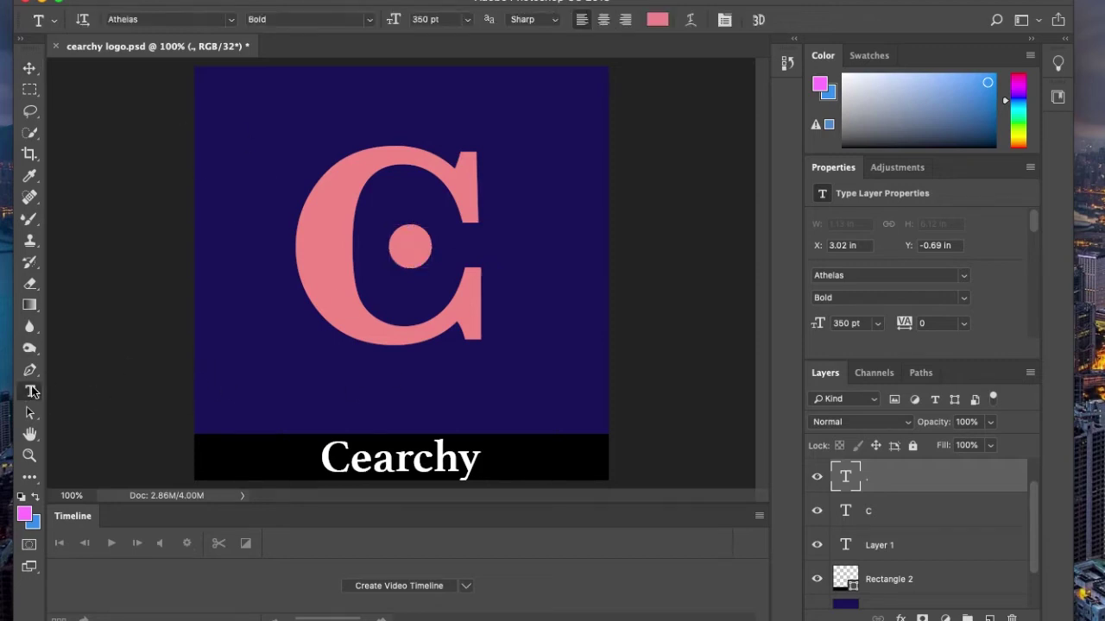
{"action": "left_click", "coordinate": [355, 292]}
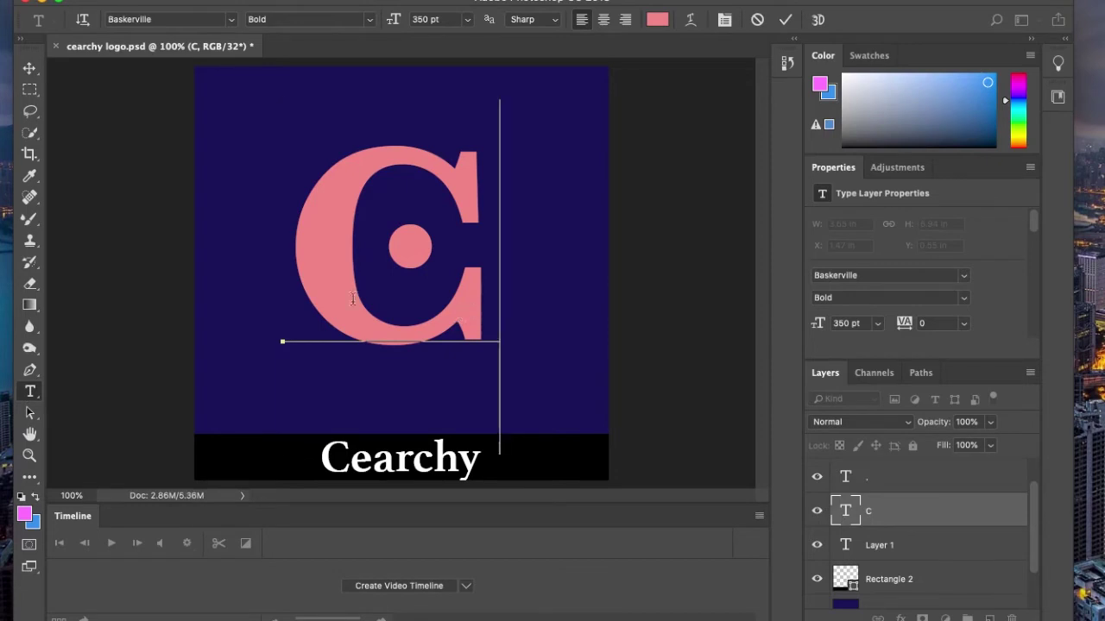
{"action": "key", "text": "ctrl+a"}
{"action": "key", "text": "Down"}
{"action": "key", "text": "Down"}
{"action": "key", "text": "Down"}
{"action": "key", "text": "Down"}
{"action": "key", "text": "Down"}
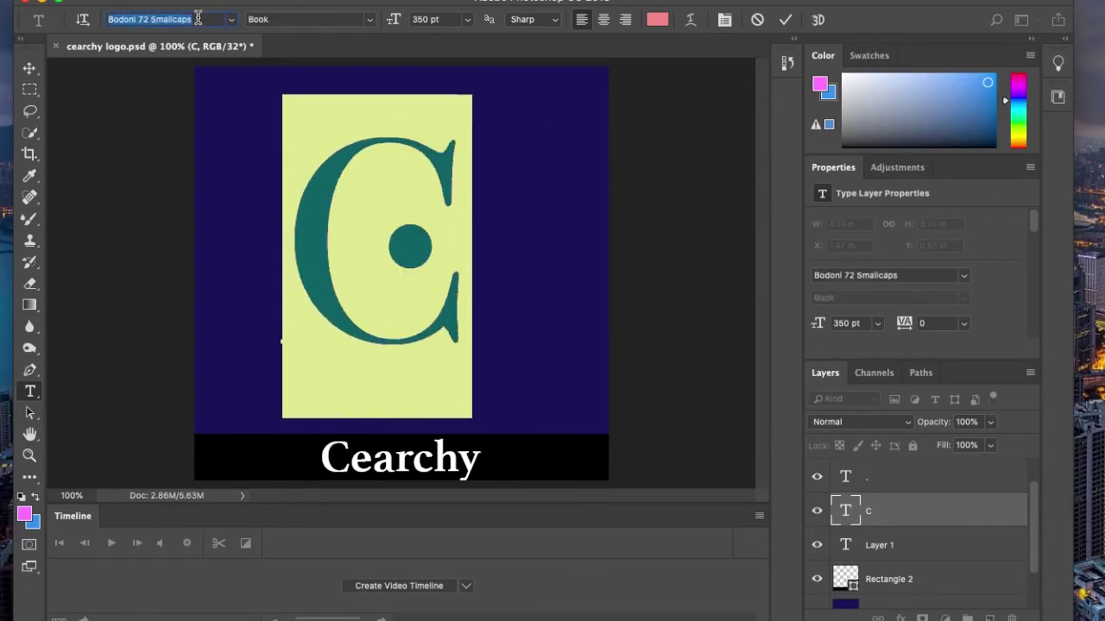
{"action": "key", "text": "Down"}
{"action": "key", "text": "Down"}
{"action": "key", "text": "Down"}
{"action": "key", "text": "Down"}
{"action": "key", "text": "Down"}
{"action": "key", "text": "Down"}
{"action": "key", "text": "Down"}
{"action": "key", "text": "Down"}
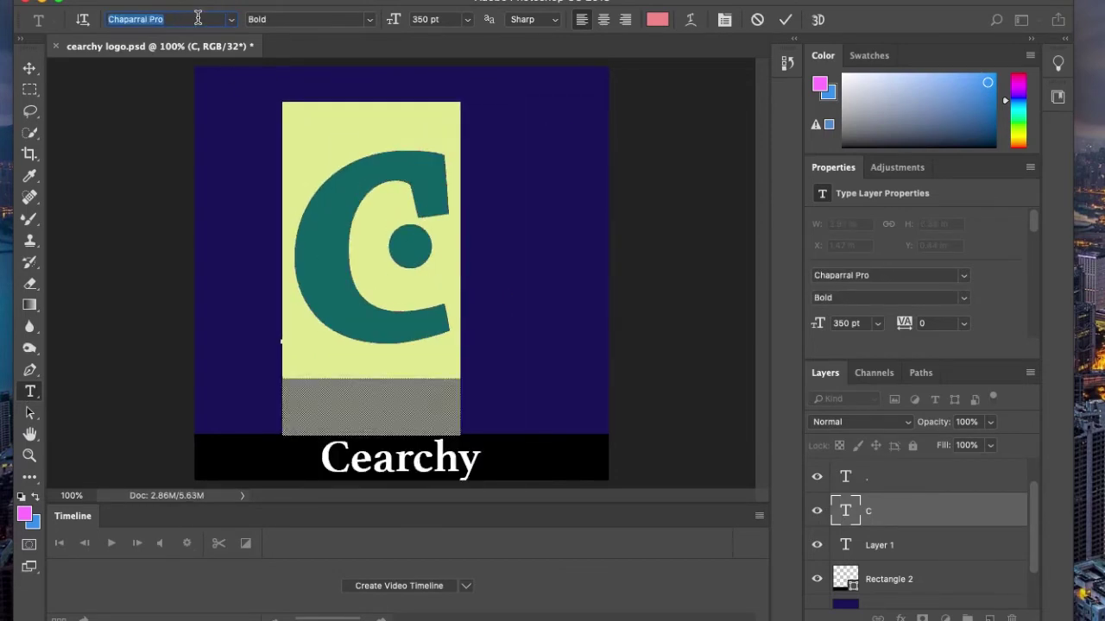
{"action": "key", "text": "Down"}
{"action": "key", "text": "Down"}
{"action": "key", "text": "Down"}
{"action": "key", "text": "Down"}
{"action": "key", "text": "Down"}
{"action": "key", "text": "Down"}
{"action": "key", "text": "Down"}
{"action": "key", "text": "Down"}
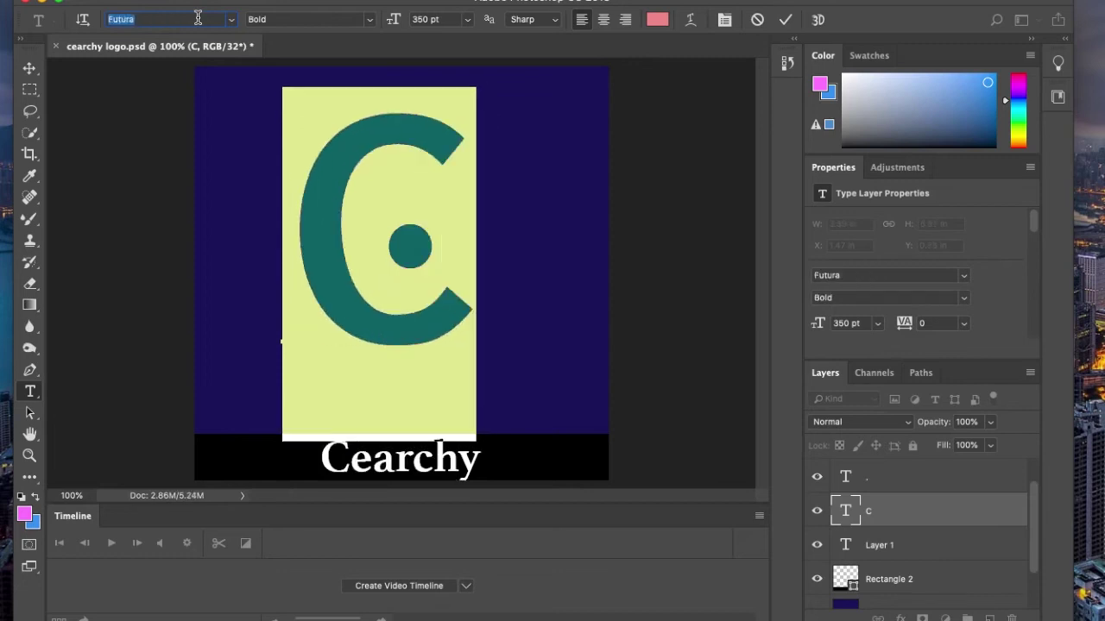
{"action": "key", "text": "Down"}
{"action": "key", "text": "Down"}
{"action": "key", "text": "Down"}
{"action": "key", "text": "Down"}
{"action": "key", "text": "Down"}
{"action": "key", "text": "Down"}
{"action": "key", "text": "Down"}
{"action": "key", "text": "Down"}
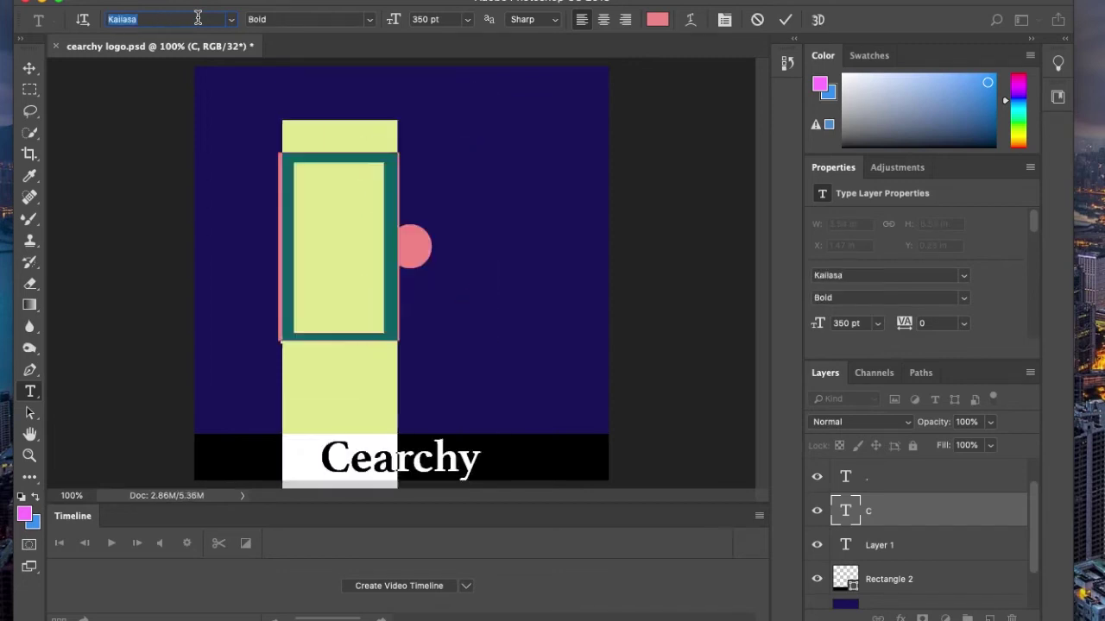
{"action": "key", "text": "Down"}
{"action": "key", "text": "Down"}
{"action": "key", "text": "Down"}
{"action": "key", "text": "Down"}
{"action": "key", "text": "Down"}
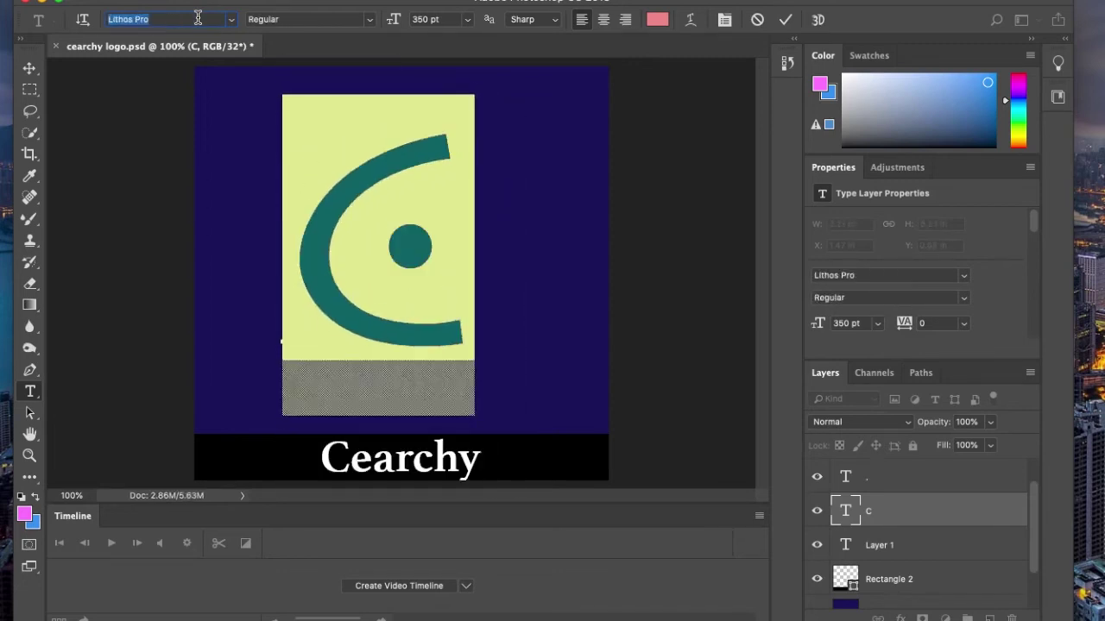
{"action": "key", "text": "Down"}
{"action": "key", "text": "Down"}
{"action": "key", "text": "Down"}
{"action": "key", "text": "Down"}
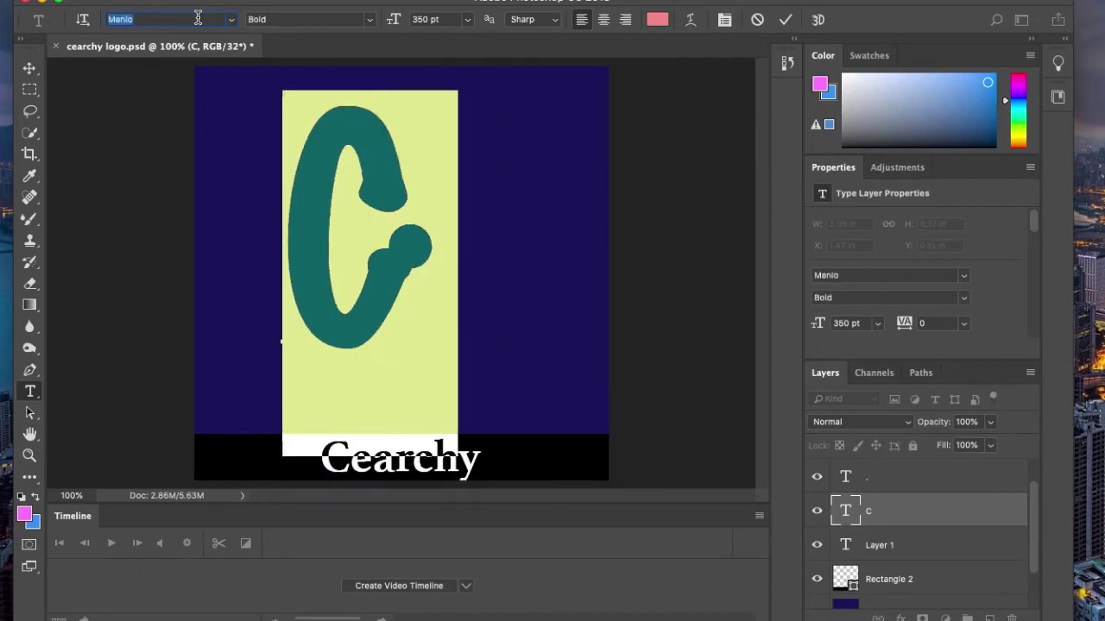
{"action": "key", "text": "Down"}
{"action": "key", "text": "Down"}
{"action": "key", "text": "Down"}
{"action": "key", "text": "Down"}
{"action": "key", "text": "Down"}
{"action": "key", "text": "Down"}
{"action": "key", "text": "Down"}
{"action": "key", "text": "Down"}
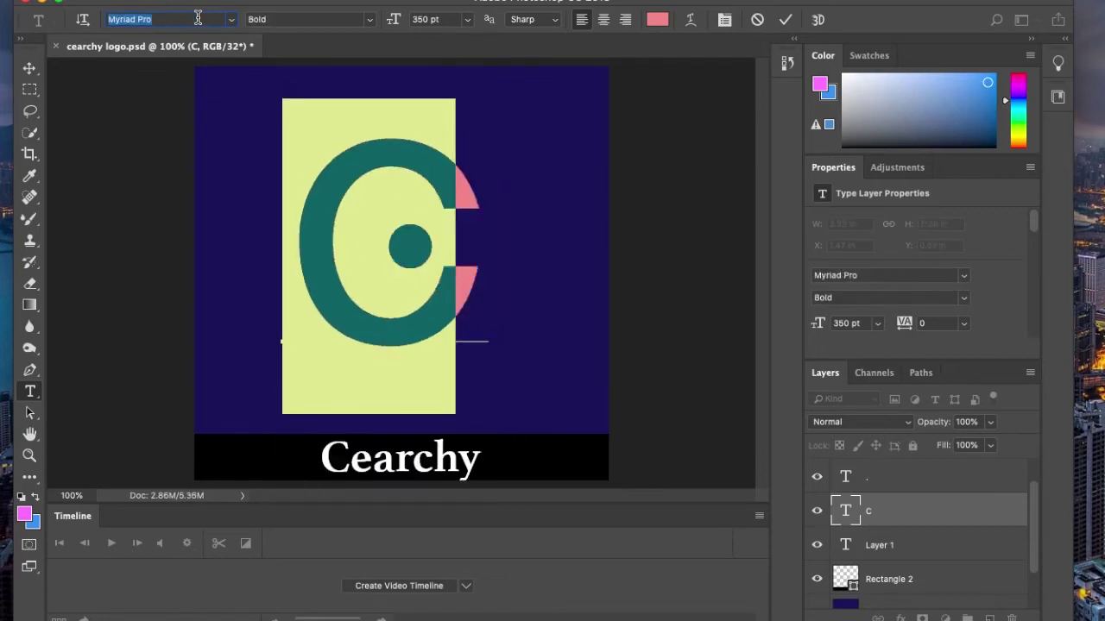
{"action": "key", "text": "Down"}
{"action": "key", "text": "Down"}
{"action": "key", "text": "Down"}
{"action": "key", "text": "Down"}
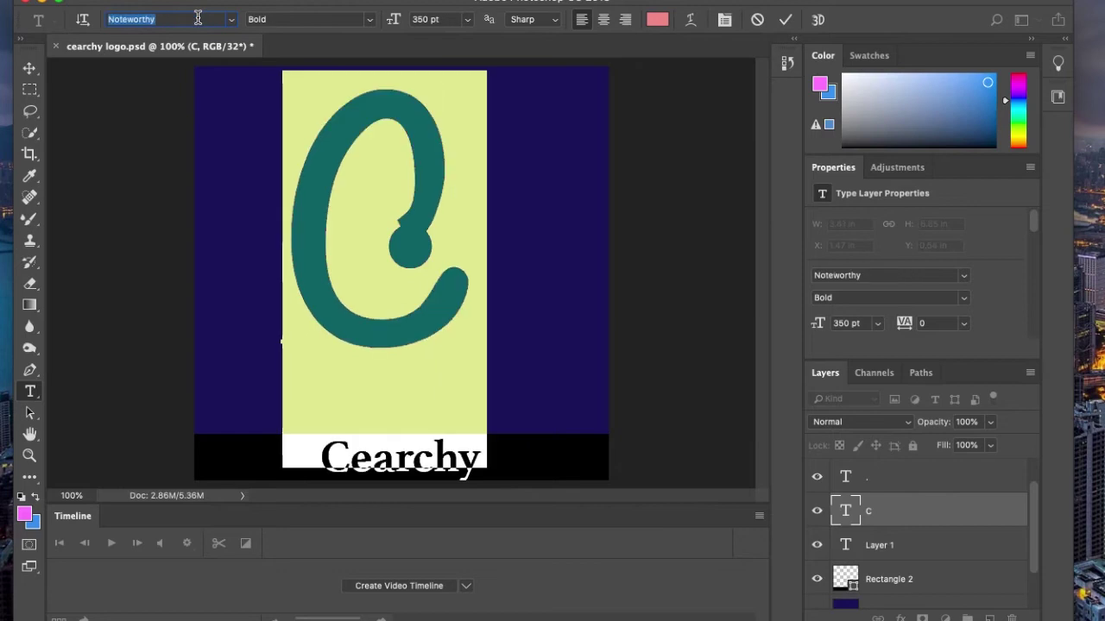
{"action": "key", "text": "Down"}
{"action": "key", "text": "Down"}
{"action": "key", "text": "Down"}
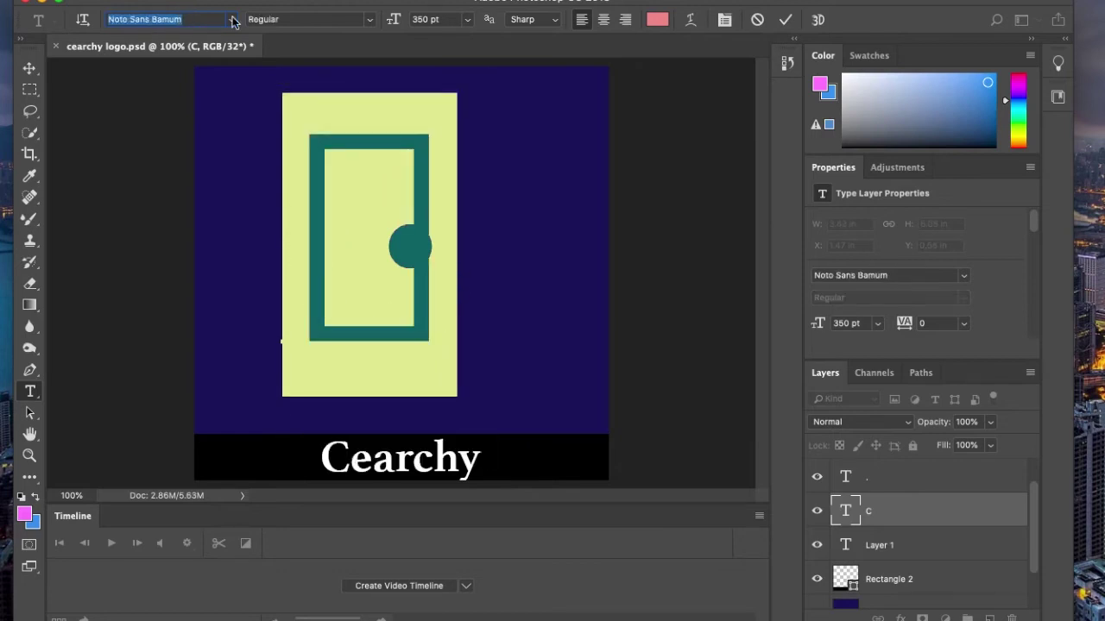
Step: Choose Phosphate from the font family list for the C
{"action": "left_click", "coordinate": [233, 19]}
{"action": "scroll", "coordinate": [357, 383], "scroll_direction": "down", "scroll_amount": 2}
{"action": "scroll", "coordinate": [357, 382], "scroll_direction": "down", "scroll_amount": 5}
{"action": "scroll", "coordinate": [354, 392], "scroll_direction": "down", "scroll_amount": 10}
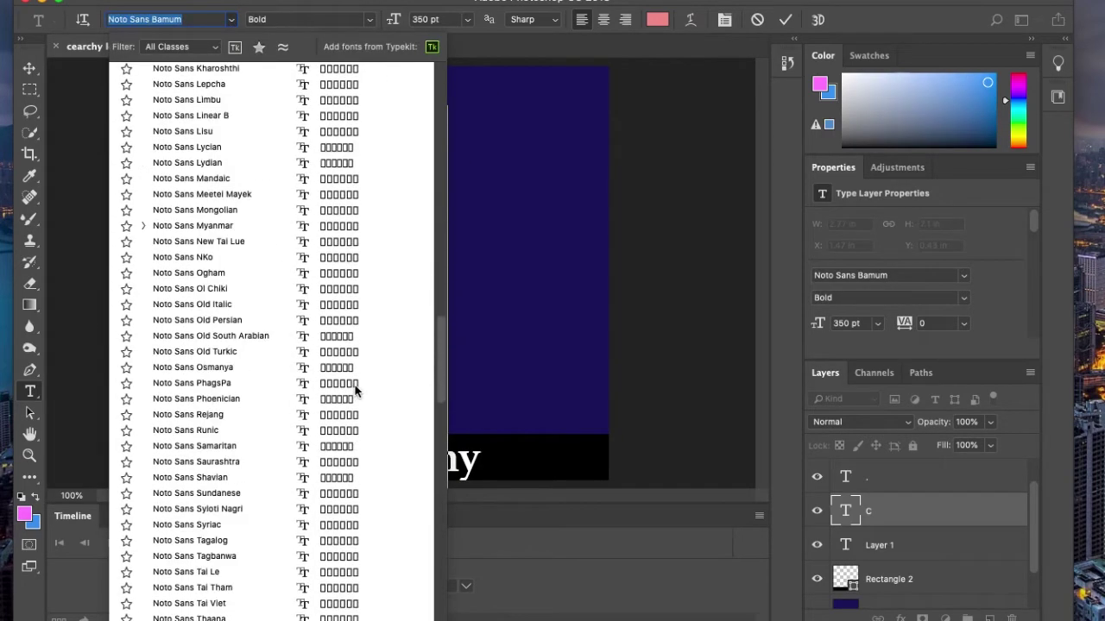
{"action": "scroll", "coordinate": [354, 391], "scroll_direction": "down", "scroll_amount": 10}
{"action": "left_click", "coordinate": [329, 287]}
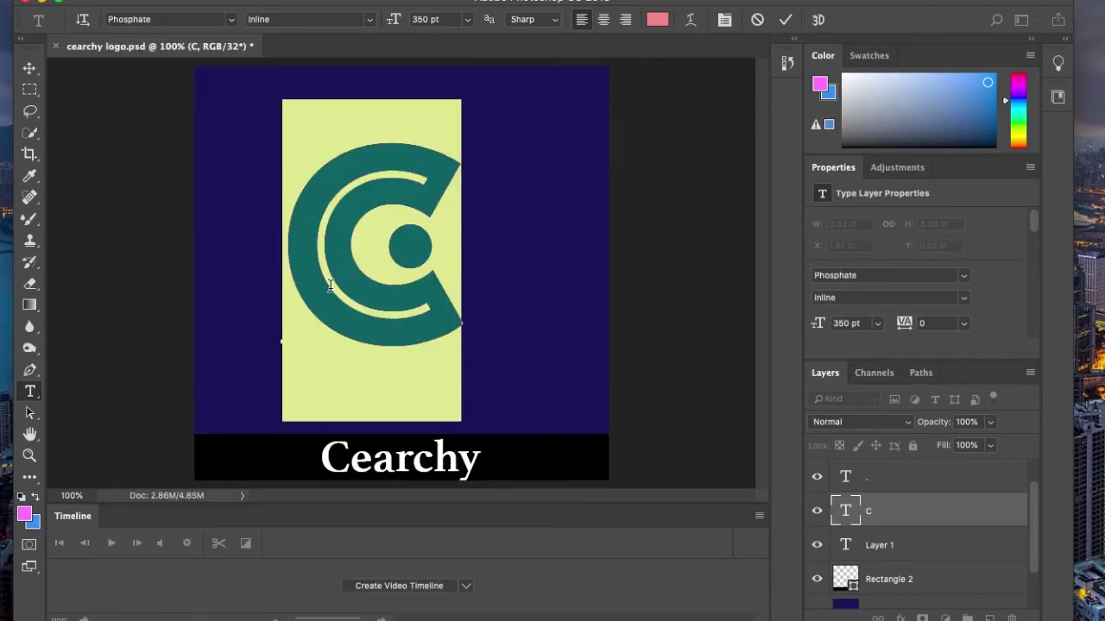
Step: Commit Phosphate Inline on the C and place the pink dot just right of its opening
{"action": "left_click", "coordinate": [783, 20]}
{"action": "left_click", "coordinate": [28, 69]}
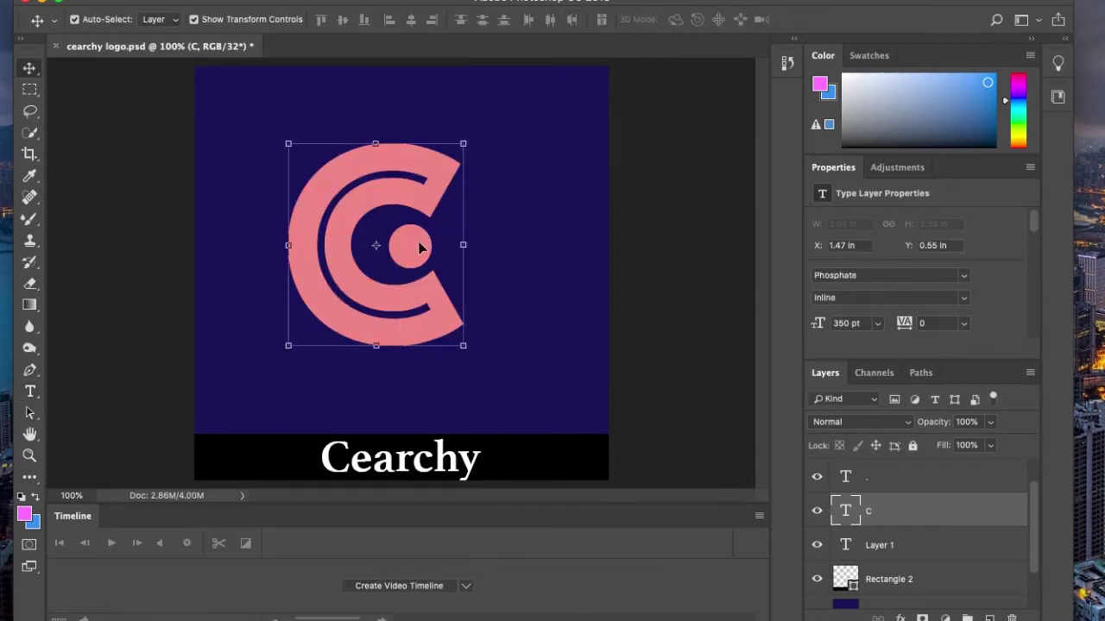
{"action": "mouse_move", "coordinate": [421, 250]}
{"action": "left_mouse_down"}
{"action": "mouse_move", "coordinate": [499, 255]}
{"action": "mouse_move", "coordinate": [399, 256]}
{"action": "left_mouse_up"}
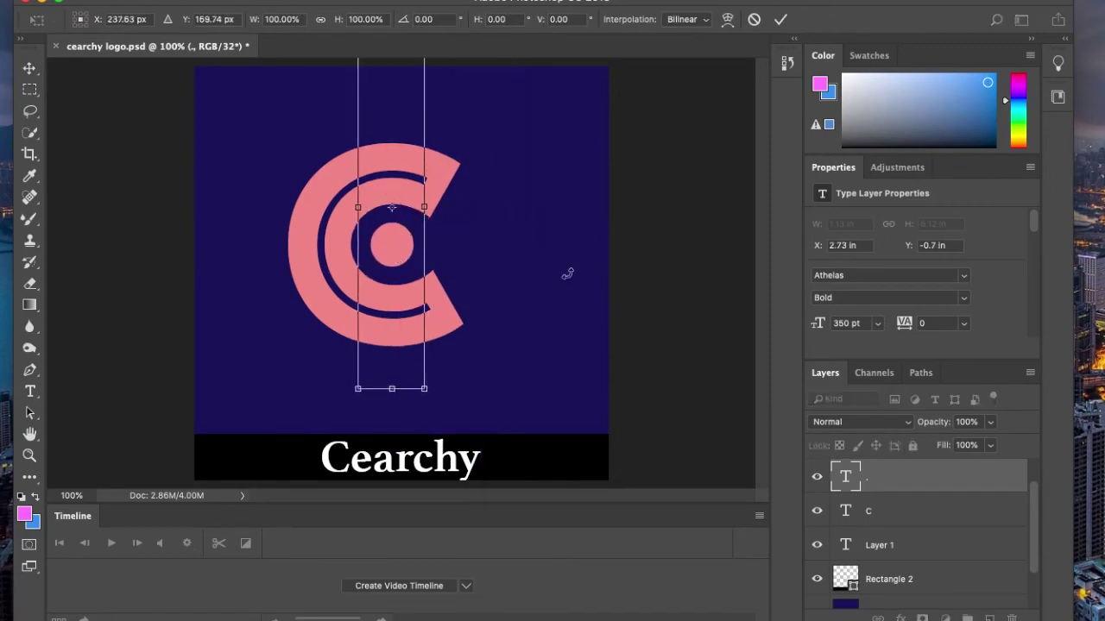
{"action": "left_click", "coordinate": [783, 25]}
{"action": "left_click", "coordinate": [580, 264]}
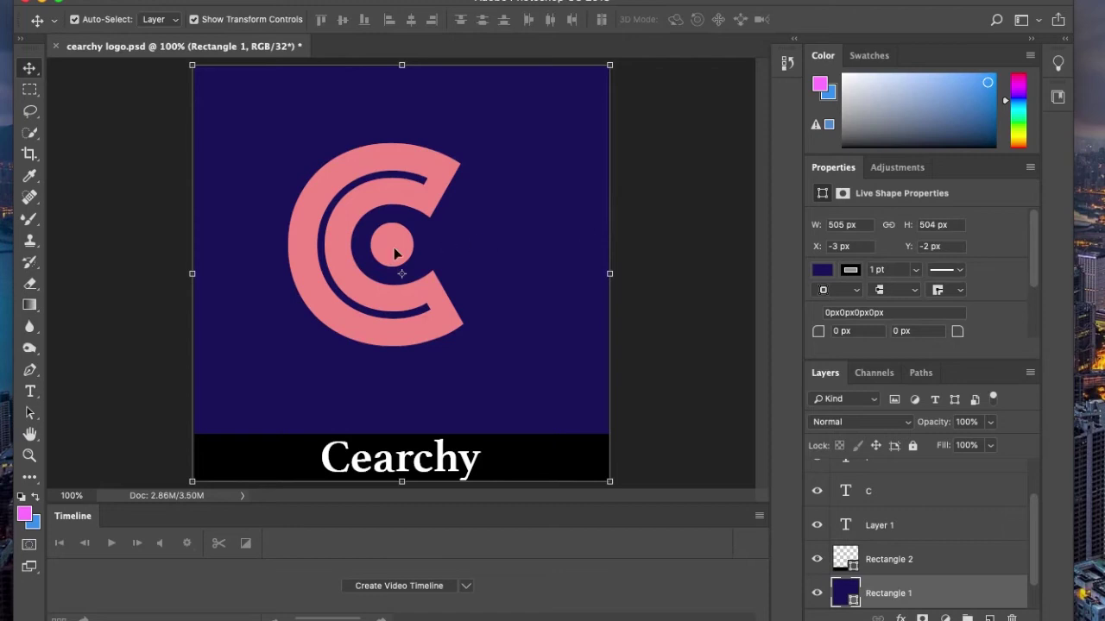
{"action": "left_click_drag", "start_coordinate": [395, 253], "coordinate": [493, 249]}
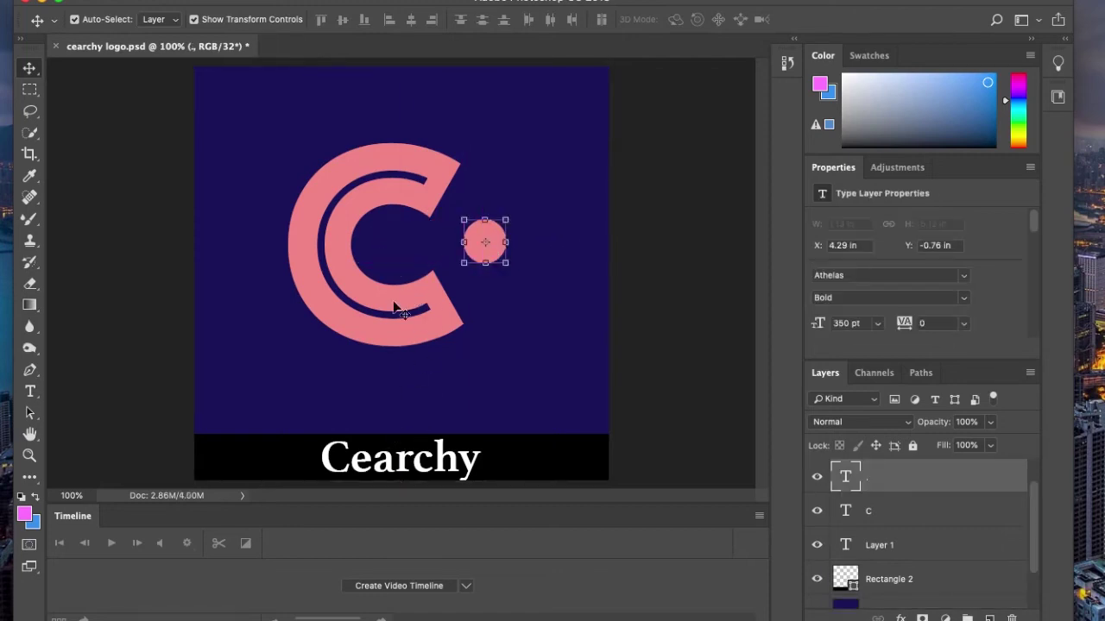
{"action": "left_click", "coordinate": [396, 308]}
Step: Change the C's font from Phosphate to Nueva Std Condensed in the font family list
{"action": "left_click", "coordinate": [31, 391]}
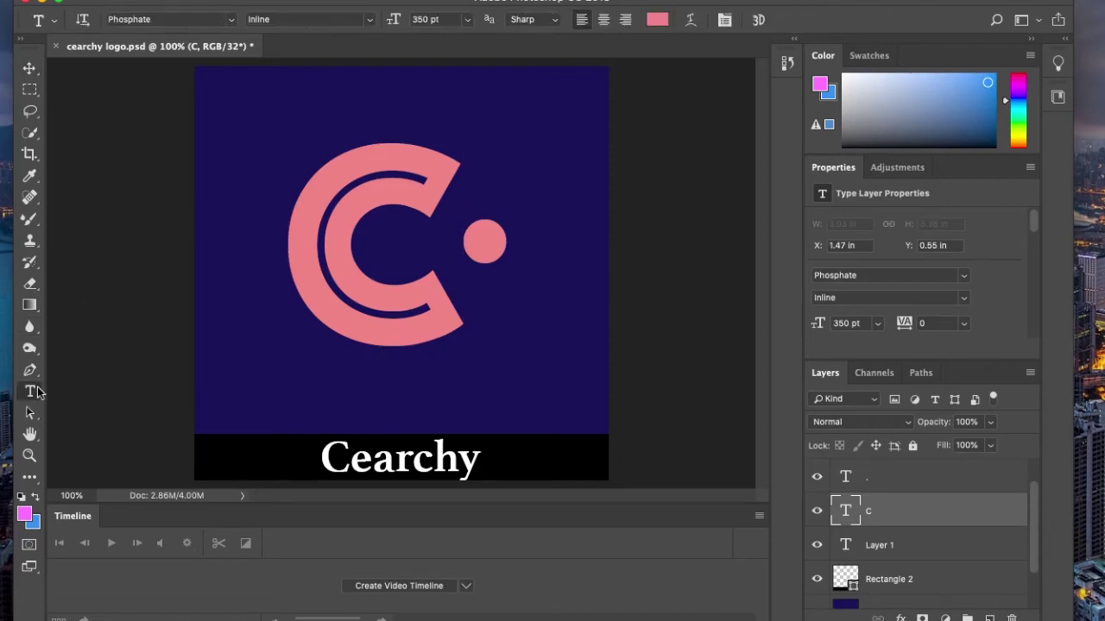
{"action": "double_click", "coordinate": [377, 290]}
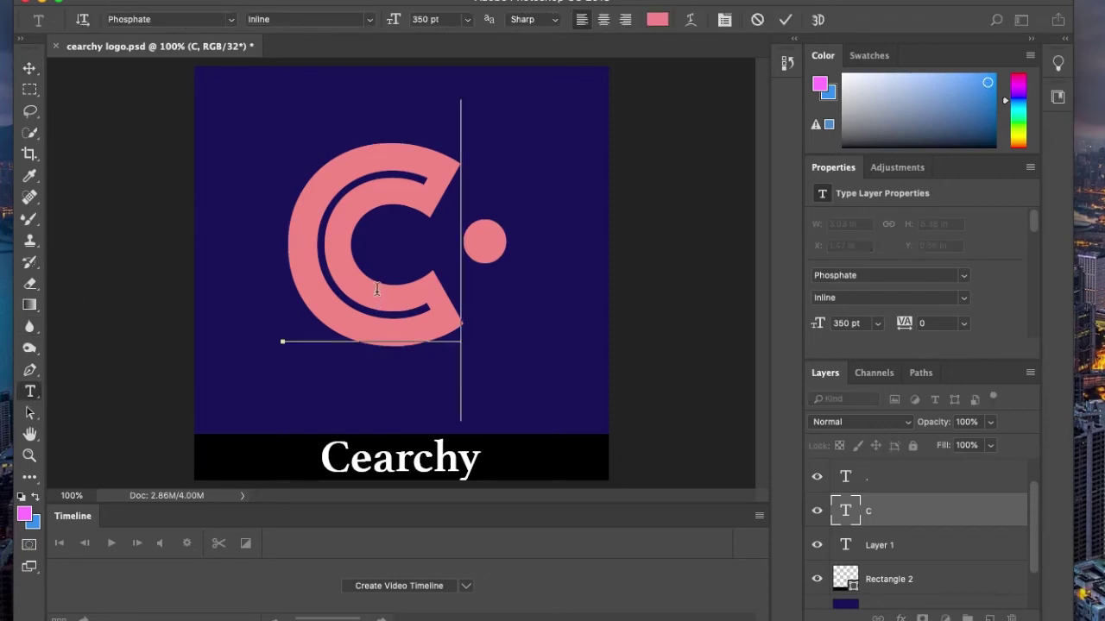
{"action": "left_click", "coordinate": [233, 19]}
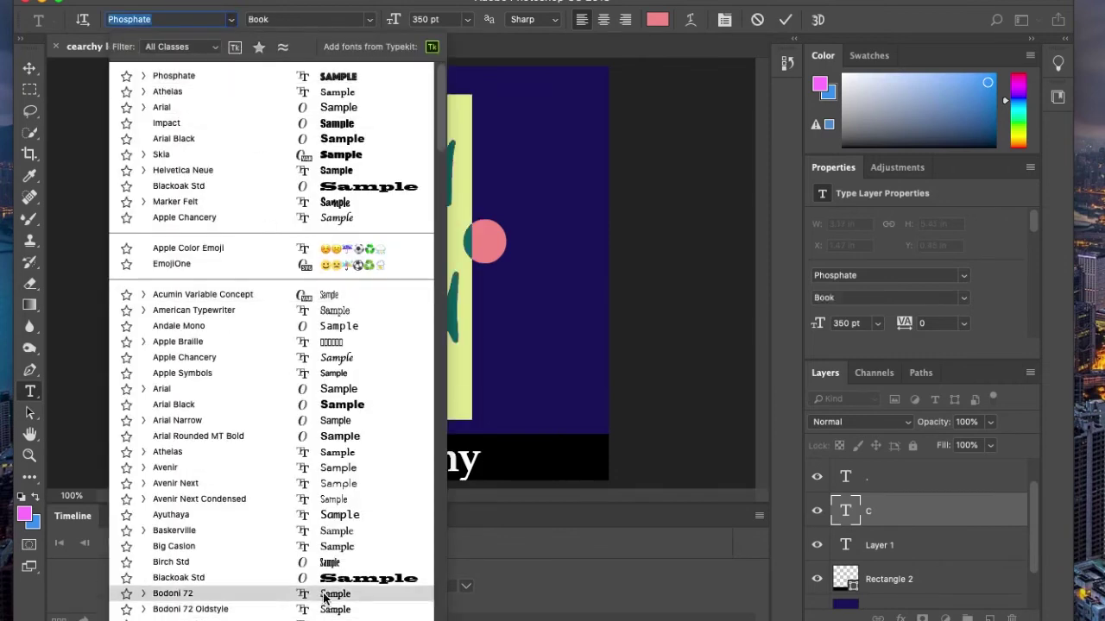
{"action": "scroll", "coordinate": [322, 580], "scroll_direction": "down", "scroll_amount": 3}
{"action": "scroll", "coordinate": [322, 580], "scroll_direction": "down", "scroll_amount": 1}
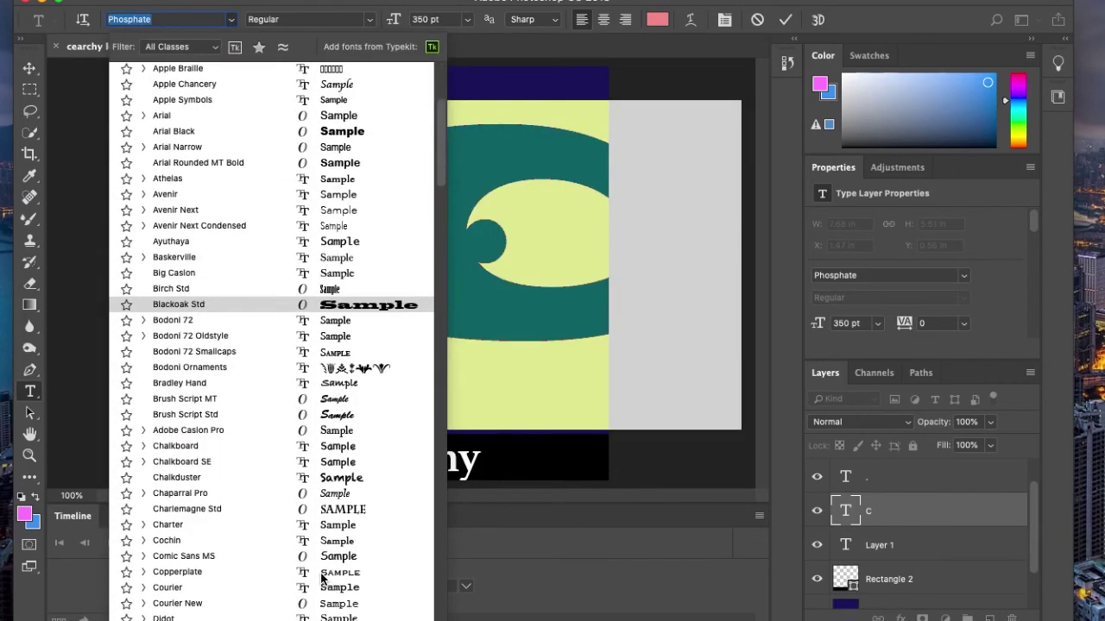
{"action": "scroll", "coordinate": [322, 580], "scroll_direction": "down", "scroll_amount": 5}
{"action": "scroll", "coordinate": [322, 580], "scroll_direction": "down", "scroll_amount": 2}
{"action": "scroll", "coordinate": [322, 578], "scroll_direction": "down", "scroll_amount": 5}
{"action": "scroll", "coordinate": [322, 579], "scroll_direction": "down", "scroll_amount": 4}
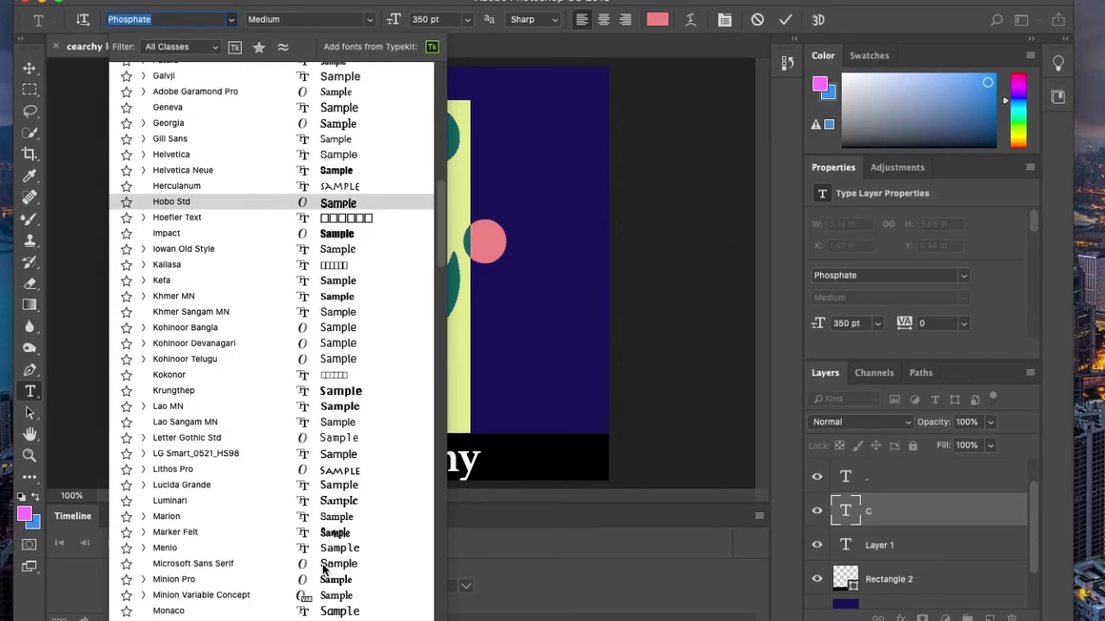
{"action": "scroll", "coordinate": [325, 540], "scroll_direction": "up", "scroll_amount": 9}
{"action": "scroll", "coordinate": [325, 540], "scroll_direction": "up", "scroll_amount": 10}
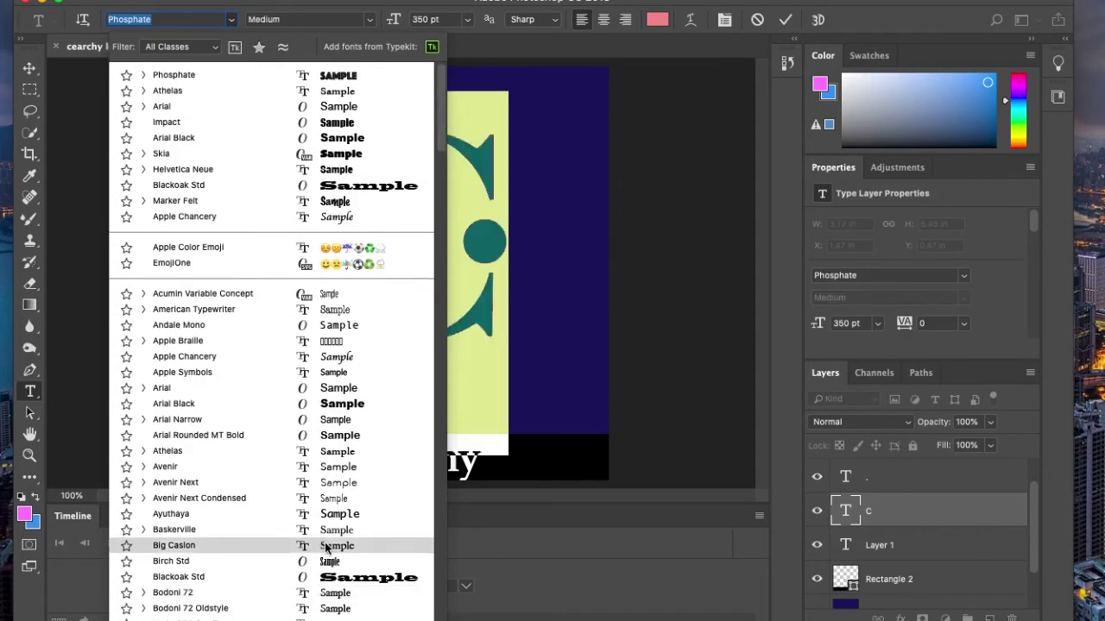
{"action": "scroll", "coordinate": [326, 544], "scroll_direction": "down", "scroll_amount": 5}
{"action": "scroll", "coordinate": [326, 539], "scroll_direction": "down", "scroll_amount": 7}
{"action": "scroll", "coordinate": [326, 539], "scroll_direction": "down", "scroll_amount": 4}
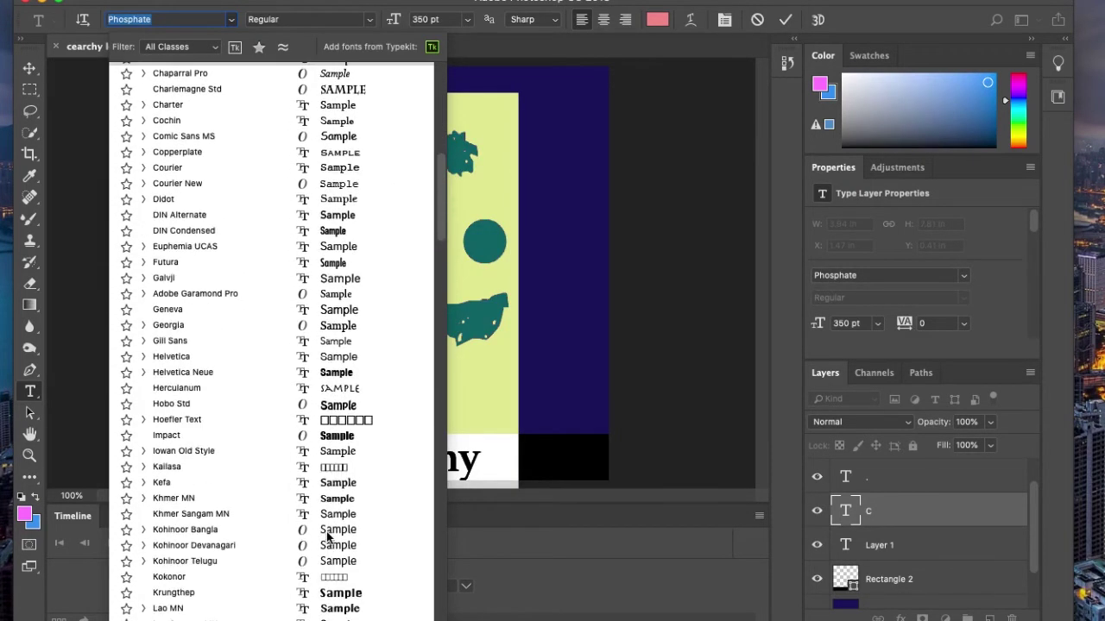
{"action": "scroll", "coordinate": [327, 537], "scroll_direction": "down", "scroll_amount": 6}
{"action": "scroll", "coordinate": [327, 536], "scroll_direction": "down", "scroll_amount": 4}
{"action": "scroll", "coordinate": [327, 536], "scroll_direction": "down", "scroll_amount": 2}
{"action": "scroll", "coordinate": [326, 535], "scroll_direction": "down", "scroll_amount": 7}
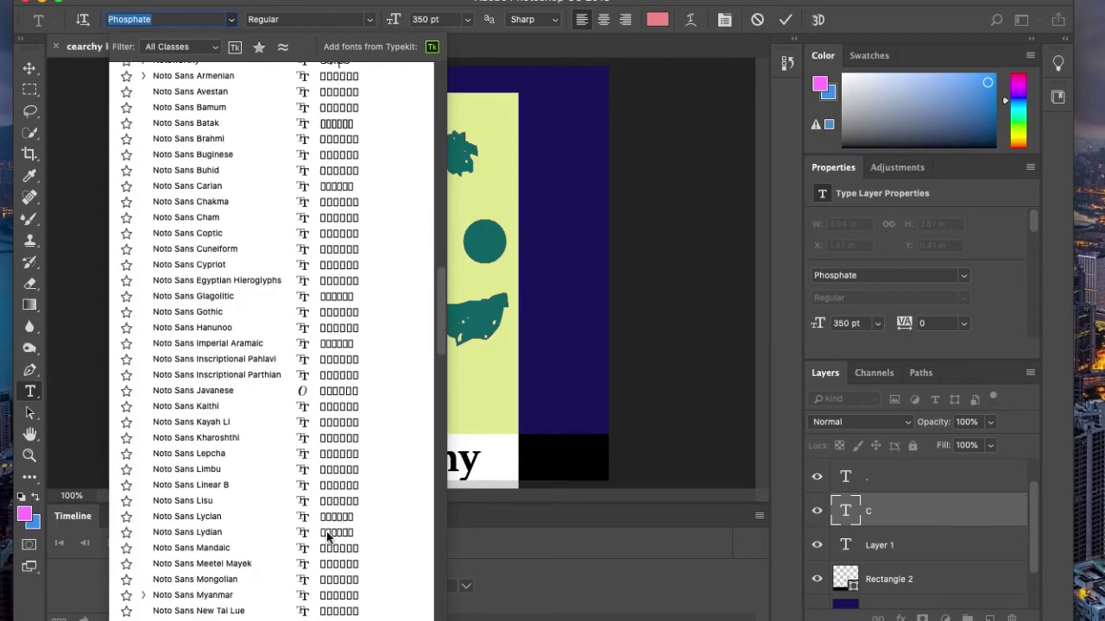
{"action": "scroll", "coordinate": [326, 535], "scroll_direction": "down", "scroll_amount": 9}
{"action": "scroll", "coordinate": [326, 532], "scroll_direction": "down", "scroll_amount": 6}
{"action": "scroll", "coordinate": [326, 532], "scroll_direction": "down", "scroll_amount": 1}
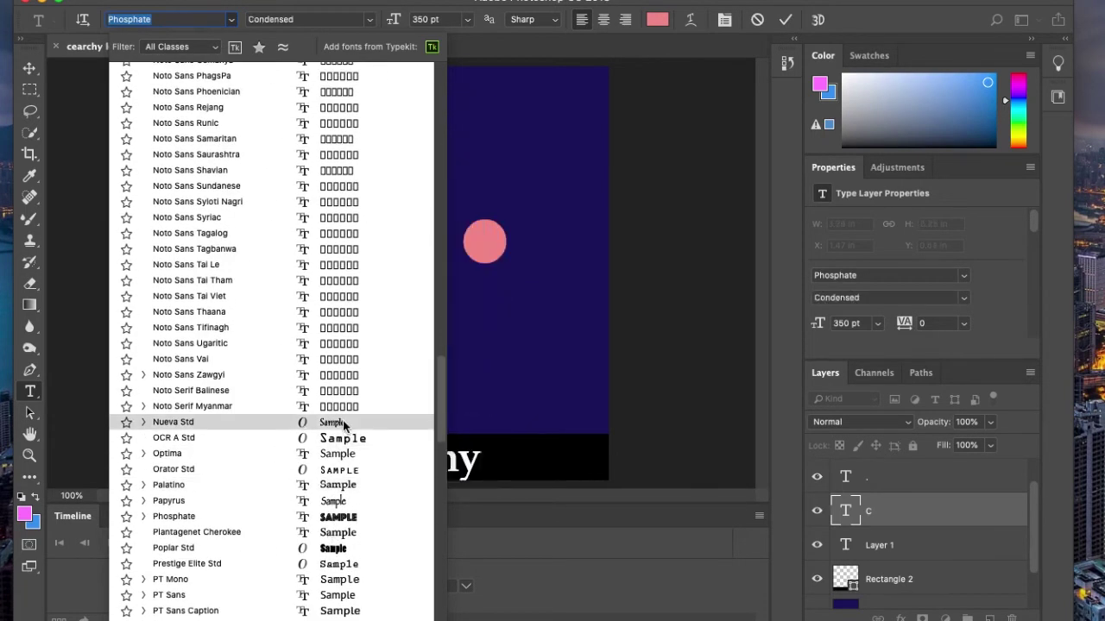
{"action": "left_click", "coordinate": [326, 421]}
Step: Preview a long run of typefaces on the pink C from the font family field
{"action": "scroll", "coordinate": [192, 19], "scroll_direction": "down", "scroll_amount": 3}
{"action": "scroll", "coordinate": [192, 19], "scroll_direction": "down", "scroll_amount": 3}
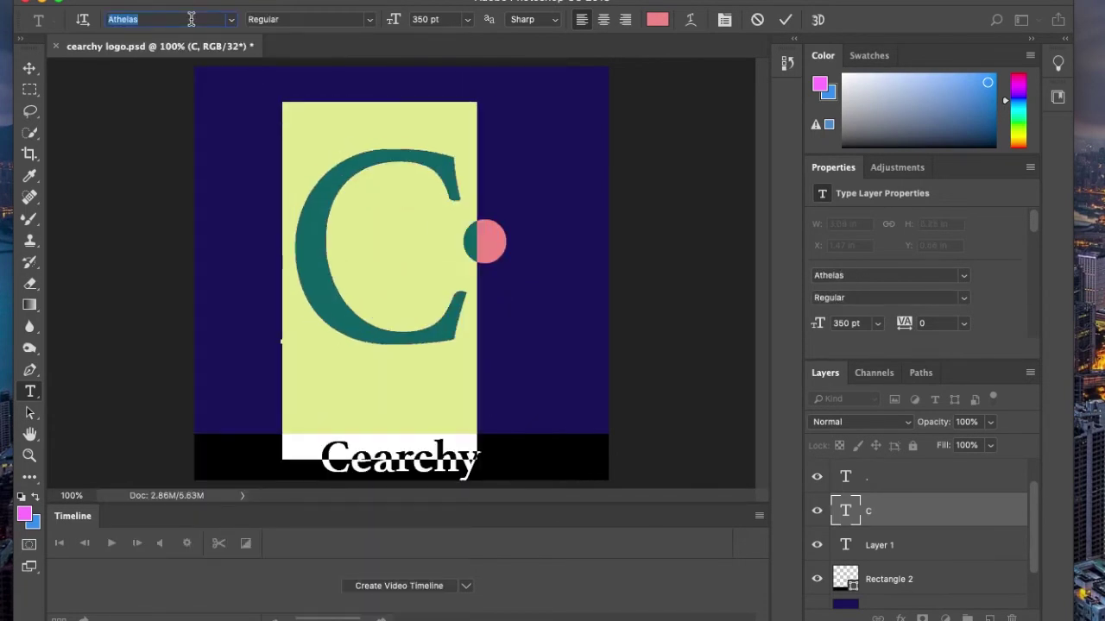
{"action": "scroll", "coordinate": [191, 19], "scroll_direction": "down", "scroll_amount": 3}
{"action": "scroll", "coordinate": [191, 19], "scroll_direction": "down", "scroll_amount": 3}
{"action": "scroll", "coordinate": [192, 19], "scroll_direction": "down", "scroll_amount": 3}
{"action": "scroll", "coordinate": [191, 19], "scroll_direction": "down", "scroll_amount": 3}
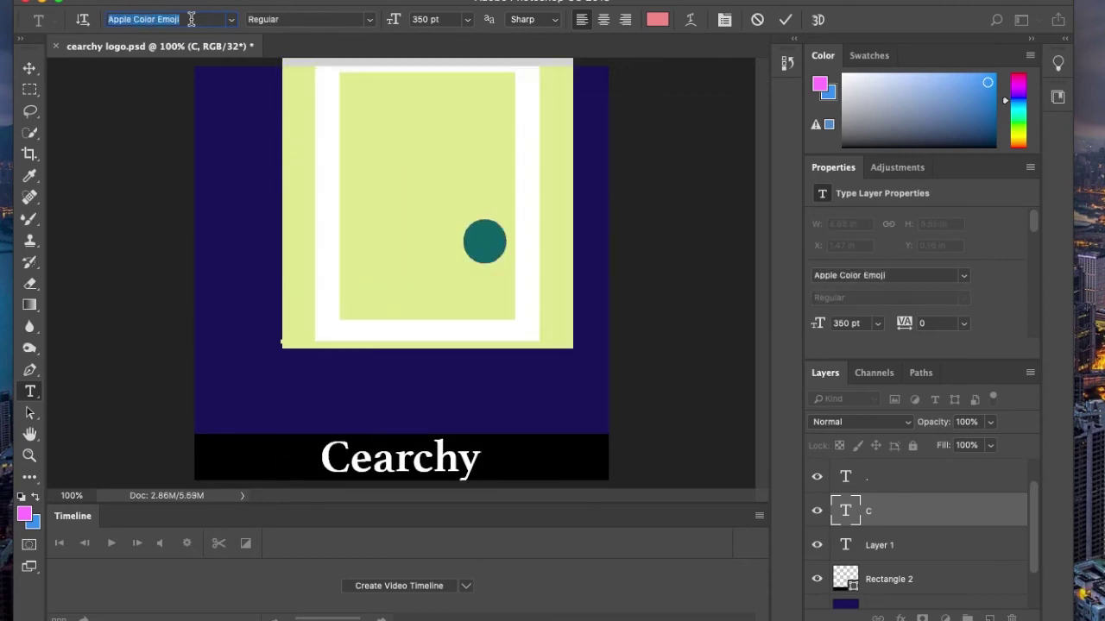
{"action": "scroll", "coordinate": [192, 19], "scroll_direction": "down", "scroll_amount": 3}
{"action": "scroll", "coordinate": [192, 19], "scroll_direction": "down", "scroll_amount": 3}
{"action": "scroll", "coordinate": [191, 19], "scroll_direction": "down", "scroll_amount": 3}
{"action": "scroll", "coordinate": [191, 19], "scroll_direction": "down", "scroll_amount": 3}
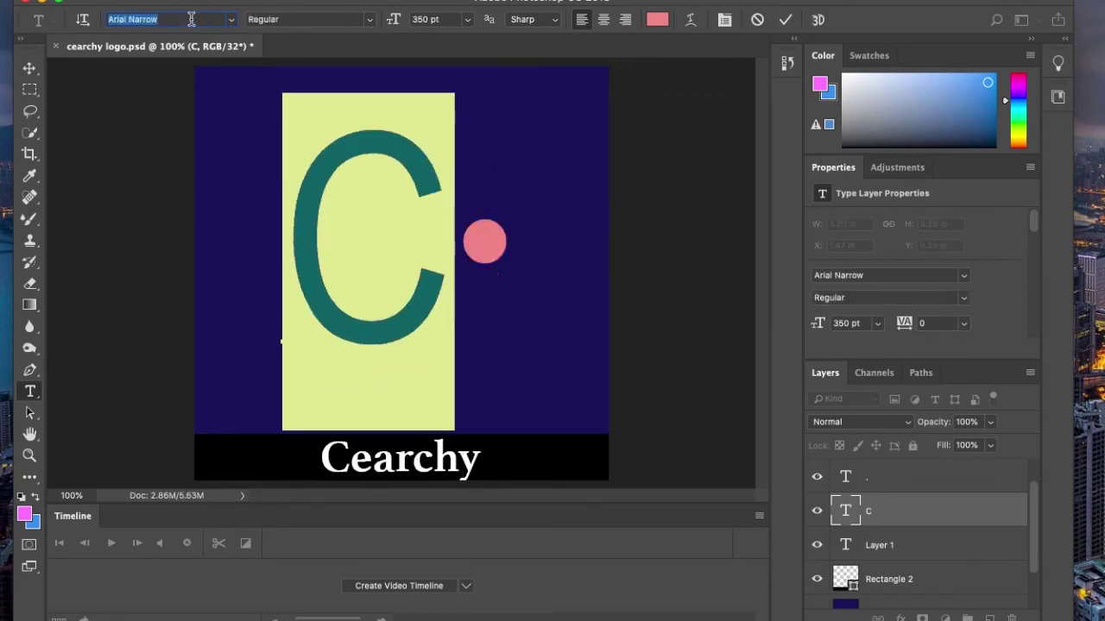
{"action": "scroll", "coordinate": [192, 19], "scroll_direction": "down", "scroll_amount": 3}
{"action": "scroll", "coordinate": [191, 19], "scroll_direction": "down", "scroll_amount": 3}
{"action": "scroll", "coordinate": [192, 19], "scroll_direction": "down", "scroll_amount": 3}
{"action": "scroll", "coordinate": [192, 19], "scroll_direction": "down", "scroll_amount": 3}
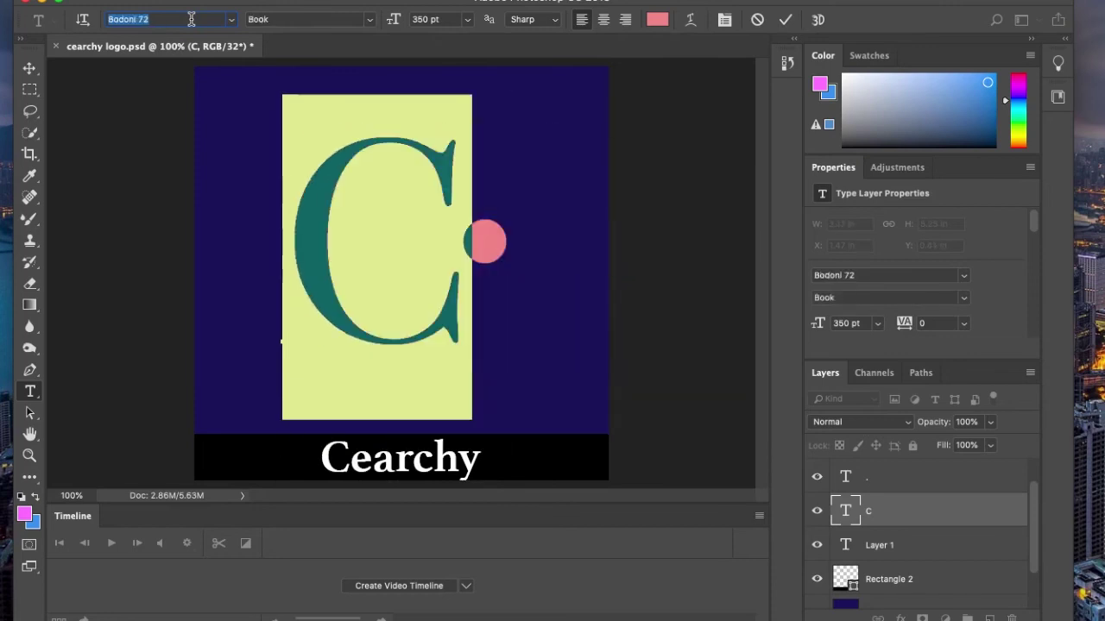
{"action": "scroll", "coordinate": [192, 19], "scroll_direction": "down", "scroll_amount": 2}
{"action": "scroll", "coordinate": [192, 19], "scroll_direction": "down", "scroll_amount": 3}
{"action": "scroll", "coordinate": [192, 19], "scroll_direction": "down", "scroll_amount": 2}
{"action": "scroll", "coordinate": [191, 19], "scroll_direction": "down", "scroll_amount": 2}
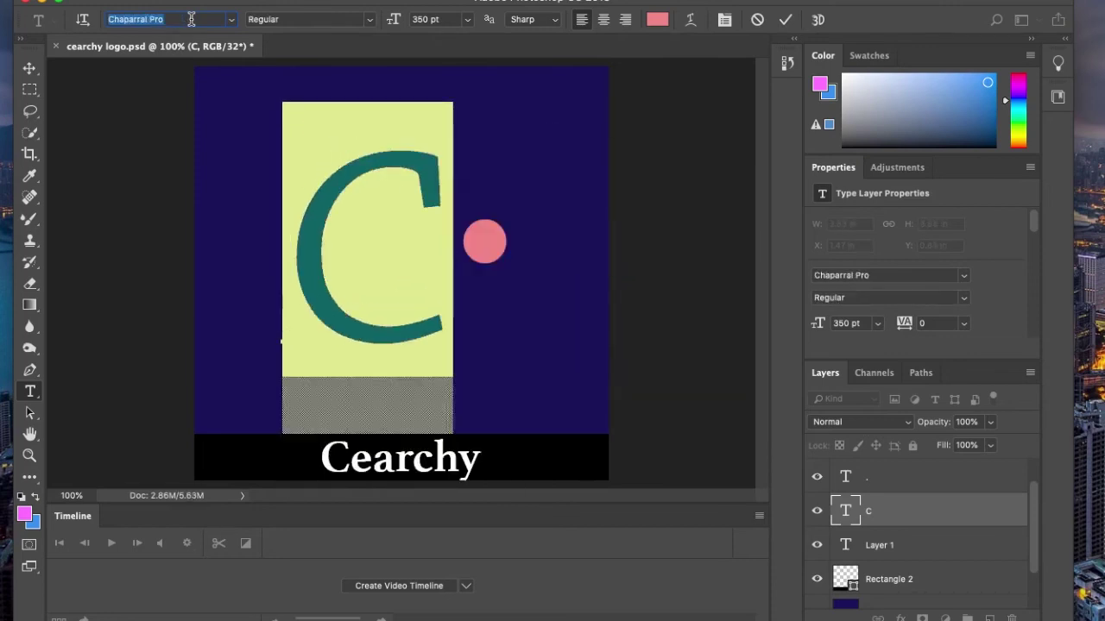
{"action": "scroll", "coordinate": [192, 19], "scroll_direction": "down", "scroll_amount": 3}
{"action": "scroll", "coordinate": [192, 19], "scroll_direction": "down", "scroll_amount": 3}
{"action": "scroll", "coordinate": [192, 19], "scroll_direction": "down", "scroll_amount": 3}
{"action": "scroll", "coordinate": [192, 19], "scroll_direction": "down", "scroll_amount": 3}
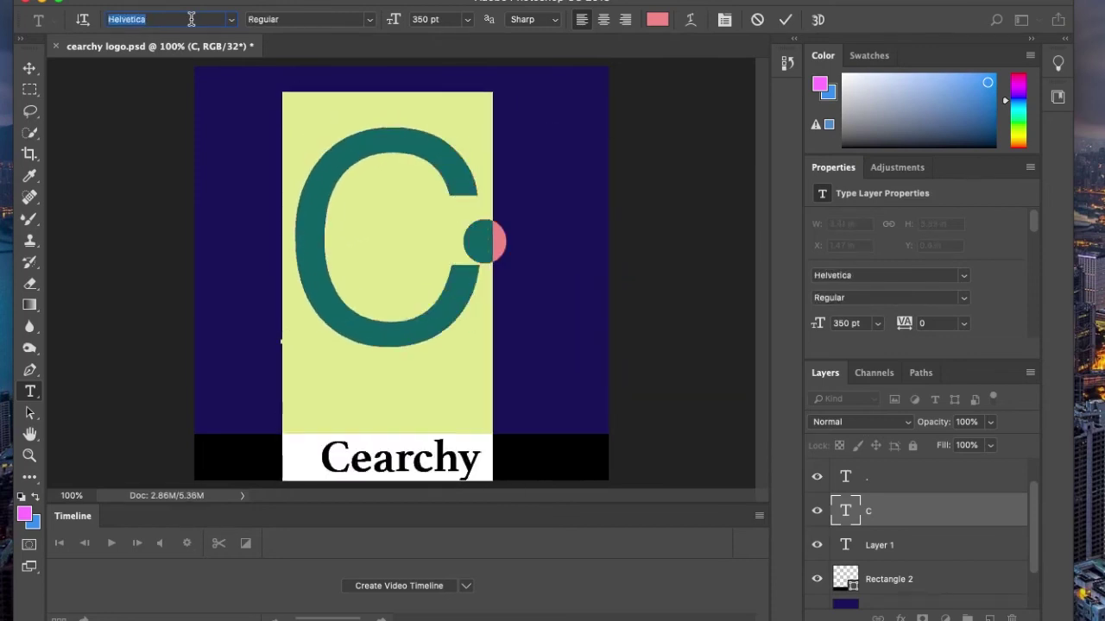
{"action": "scroll", "coordinate": [192, 19], "scroll_direction": "down", "scroll_amount": 3}
{"action": "scroll", "coordinate": [192, 19], "scroll_direction": "down", "scroll_amount": 3}
{"action": "scroll", "coordinate": [191, 19], "scroll_direction": "down", "scroll_amount": 3}
{"action": "scroll", "coordinate": [192, 19], "scroll_direction": "down", "scroll_amount": 3}
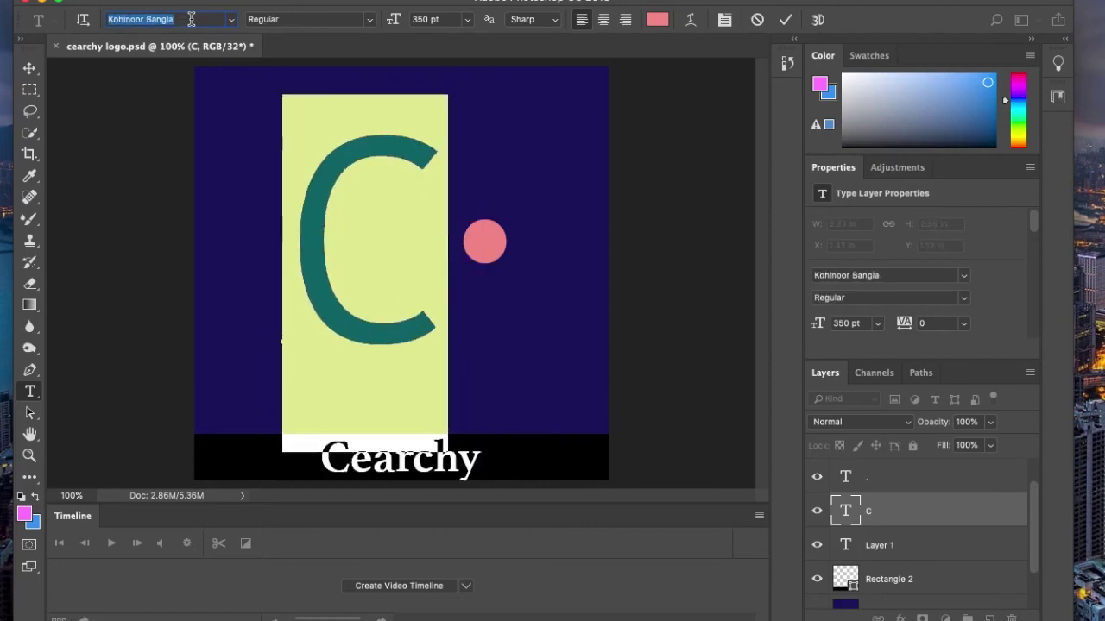
{"action": "scroll", "coordinate": [191, 19], "scroll_direction": "down", "scroll_amount": 3}
{"action": "scroll", "coordinate": [192, 19], "scroll_direction": "down", "scroll_amount": 3}
{"action": "scroll", "coordinate": [192, 19], "scroll_direction": "down", "scroll_amount": 2}
{"action": "scroll", "coordinate": [191, 19], "scroll_direction": "down", "scroll_amount": 2}
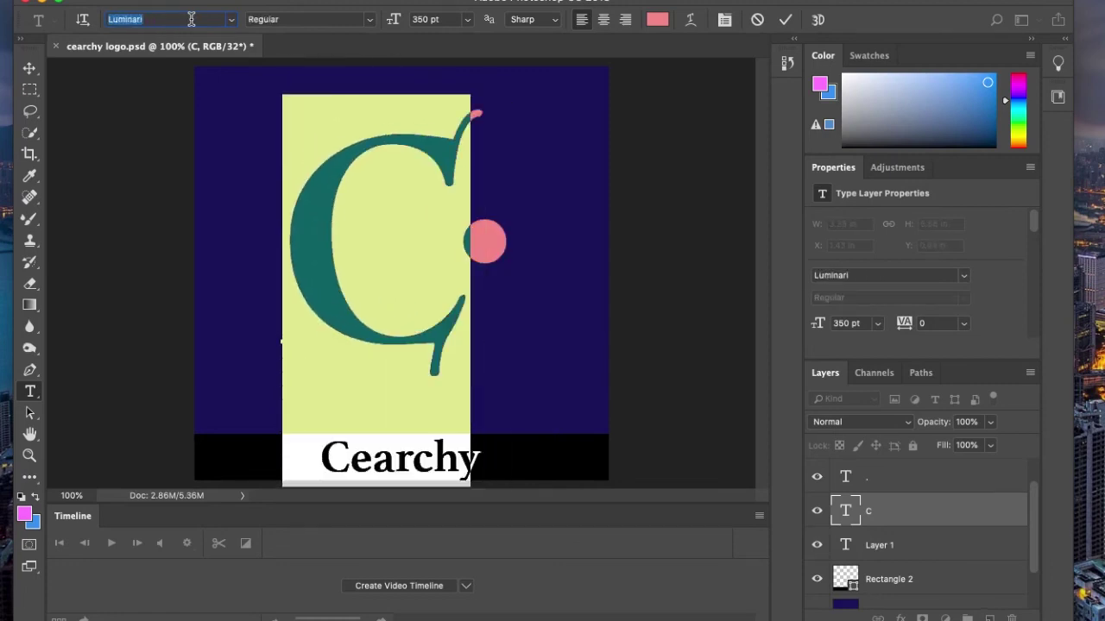
{"action": "scroll", "coordinate": [191, 19], "scroll_direction": "down", "scroll_amount": 3}
{"action": "scroll", "coordinate": [192, 19], "scroll_direction": "down", "scroll_amount": 3}
{"action": "scroll", "coordinate": [192, 19], "scroll_direction": "down", "scroll_amount": 2}
{"action": "scroll", "coordinate": [191, 19], "scroll_direction": "down", "scroll_amount": 2}
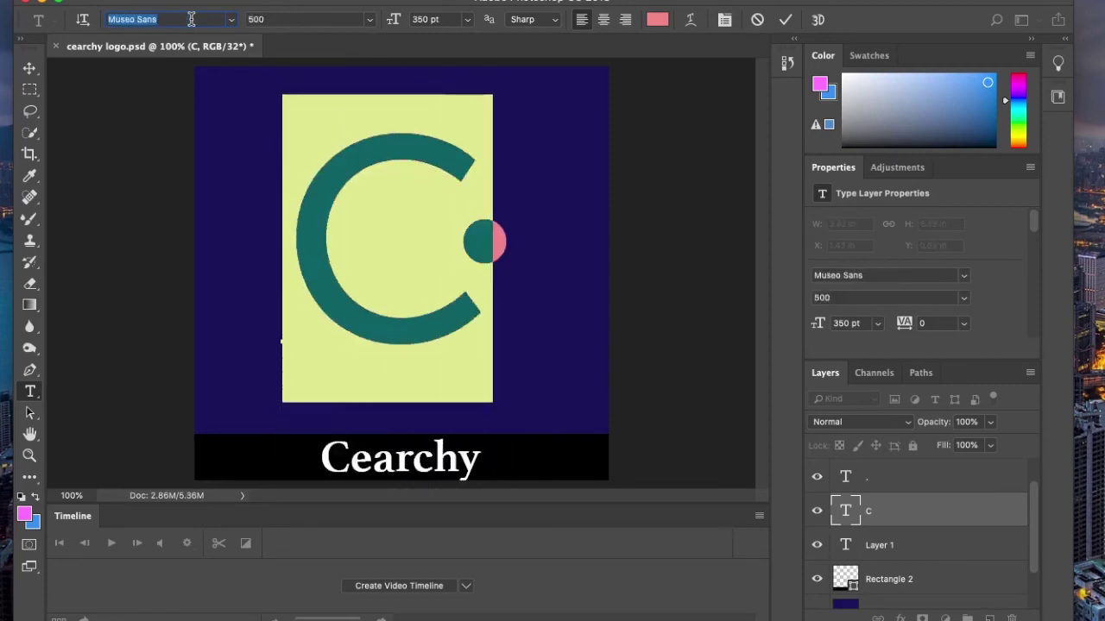
{"action": "scroll", "coordinate": [191, 19], "scroll_direction": "down", "scroll_amount": 2}
{"action": "scroll", "coordinate": [191, 19], "scroll_direction": "down", "scroll_amount": 2}
{"action": "scroll", "coordinate": [191, 19], "scroll_direction": "down", "scroll_amount": 3}
{"action": "scroll", "coordinate": [192, 19], "scroll_direction": "down", "scroll_amount": 2}
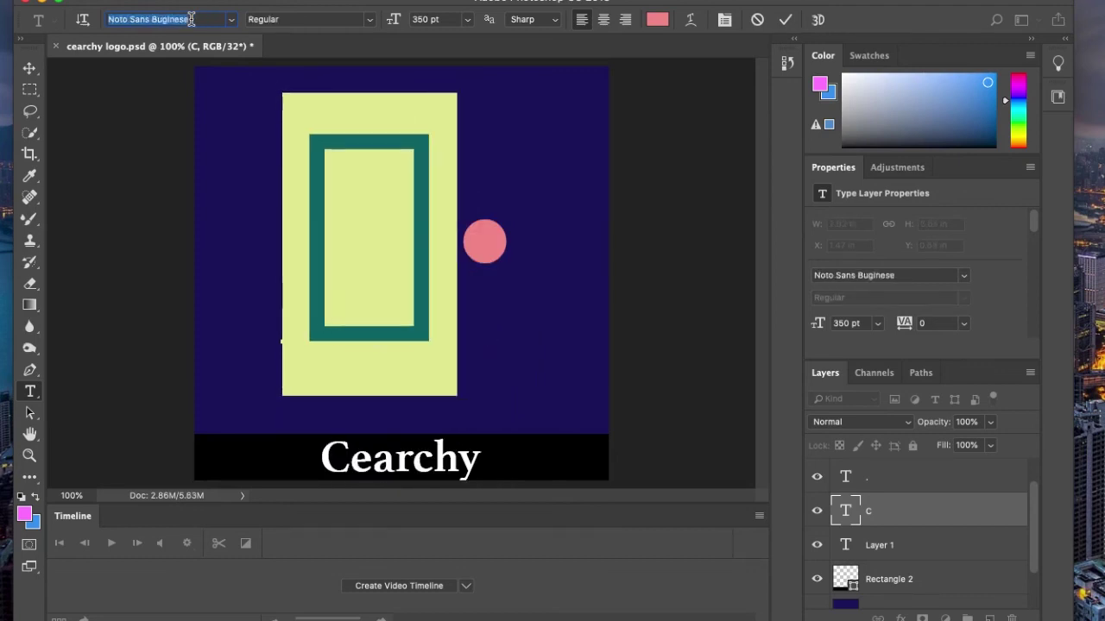
{"action": "scroll", "coordinate": [192, 19], "scroll_direction": "down", "scroll_amount": 2}
{"action": "scroll", "coordinate": [192, 19], "scroll_direction": "down", "scroll_amount": 2}
{"action": "scroll", "coordinate": [192, 19], "scroll_direction": "down", "scroll_amount": 2}
{"action": "scroll", "coordinate": [192, 19], "scroll_direction": "down", "scroll_amount": 2}
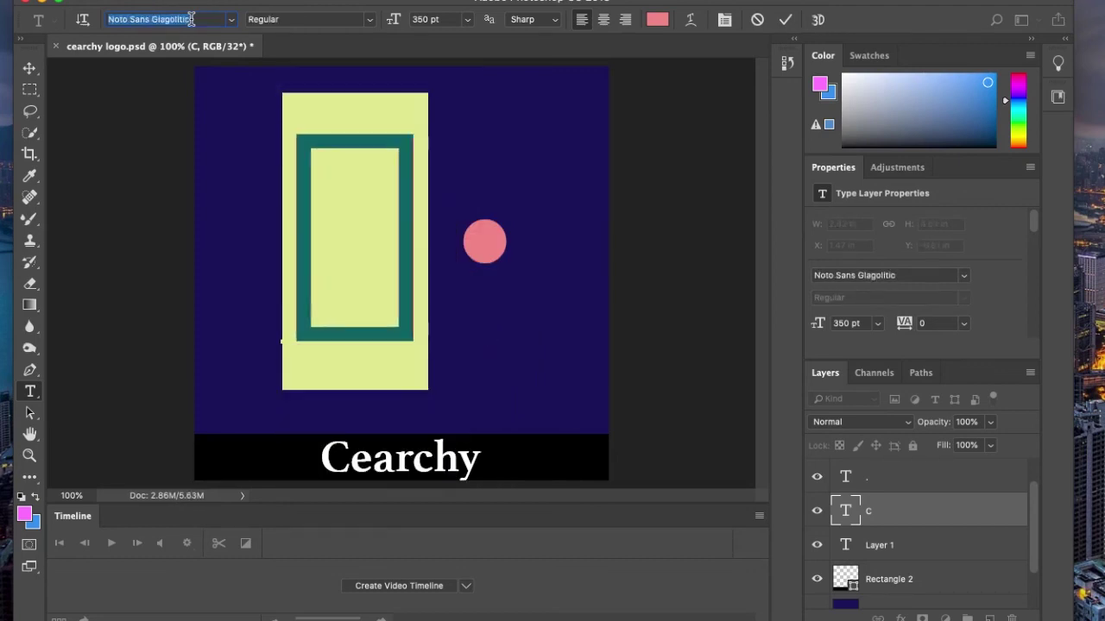
{"action": "scroll", "coordinate": [191, 19], "scroll_direction": "down", "scroll_amount": 2}
{"action": "scroll", "coordinate": [192, 19], "scroll_direction": "down", "scroll_amount": 2}
{"action": "scroll", "coordinate": [192, 19], "scroll_direction": "down", "scroll_amount": 2}
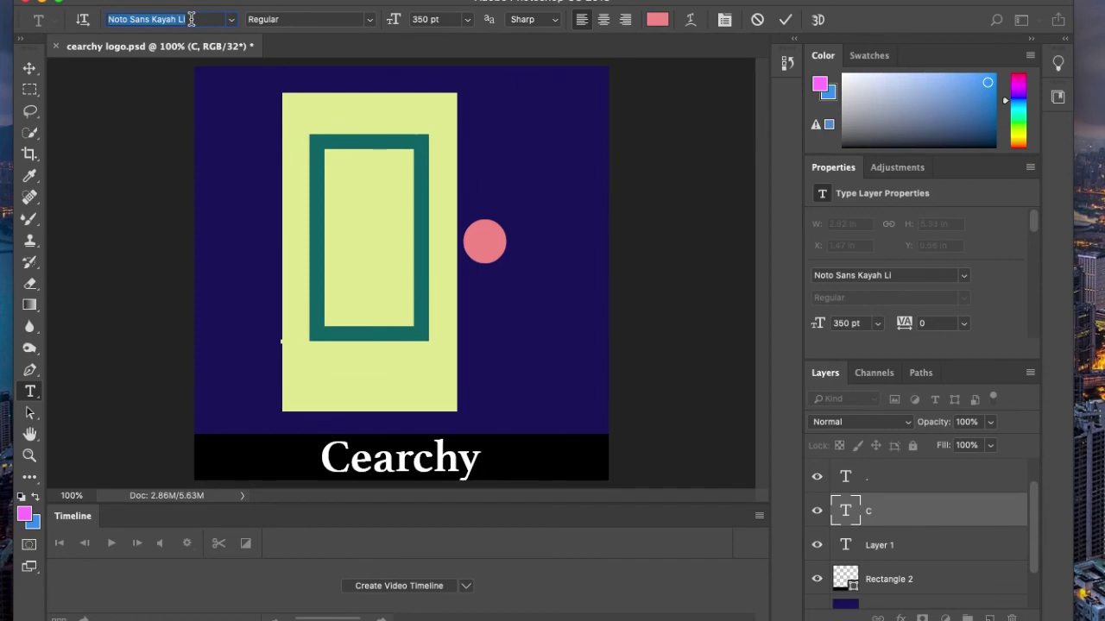
Step: Browse the full font list, then dismiss it so the C stays Phosphate Inline
{"action": "left_click", "coordinate": [232, 19]}
{"action": "scroll", "coordinate": [389, 345], "scroll_direction": "down", "scroll_amount": 10}
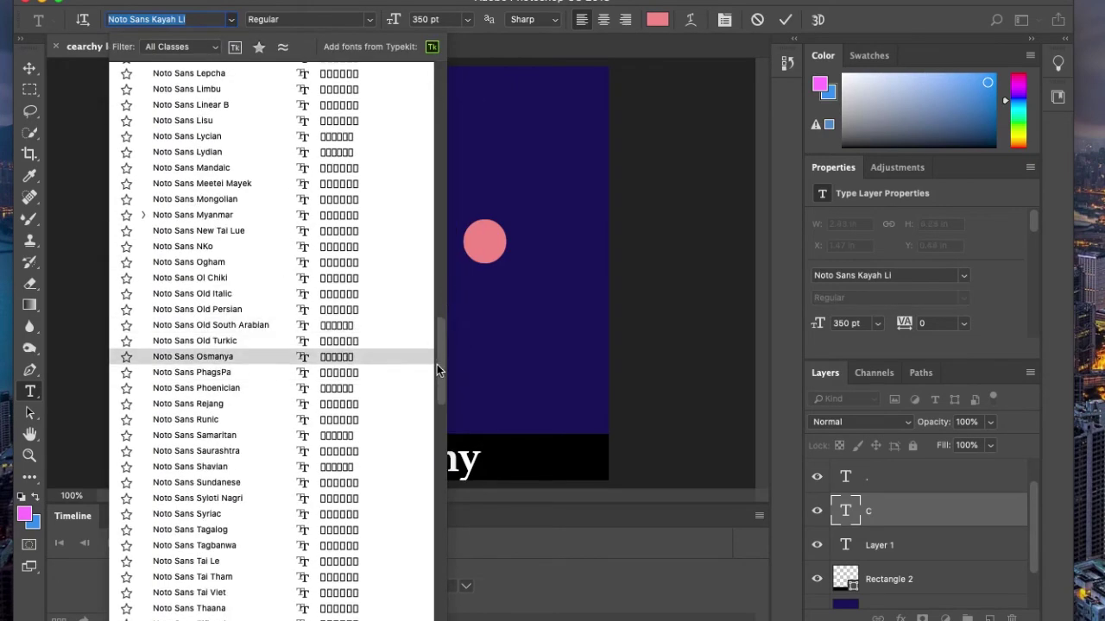
{"action": "scroll", "coordinate": [431, 389], "scroll_direction": "down", "scroll_amount": 5}
{"action": "scroll", "coordinate": [430, 519], "scroll_direction": "down", "scroll_amount": 5}
{"action": "scroll", "coordinate": [430, 519], "scroll_direction": "down", "scroll_amount": 10}
{"action": "scroll", "coordinate": [389, 500], "scroll_direction": "down", "scroll_amount": 7}
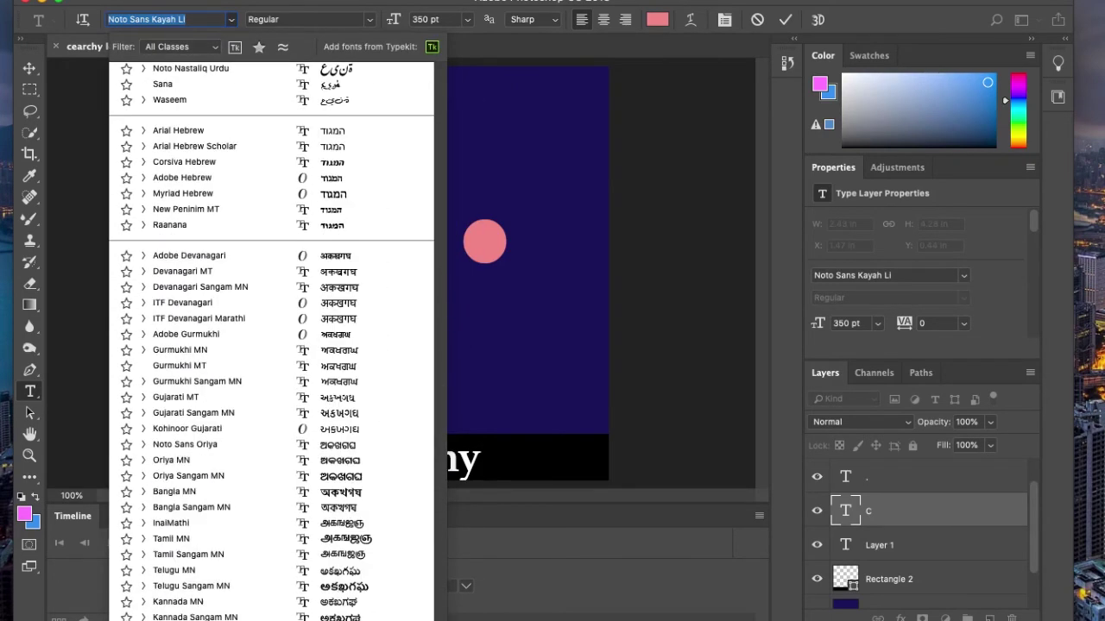
{"action": "scroll", "coordinate": [362, 382], "scroll_direction": "down", "scroll_amount": 3}
{"action": "scroll", "coordinate": [363, 372], "scroll_direction": "up", "scroll_amount": 10}
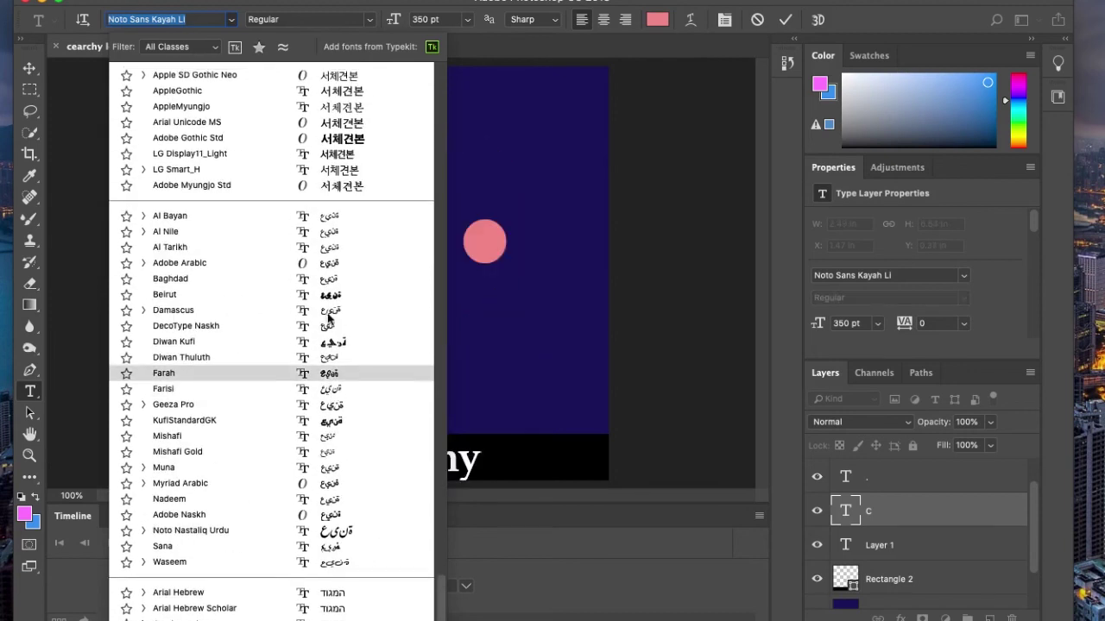
{"action": "left_click", "coordinate": [330, 239]}
Step: Nudge the C slightly right and set it in Athelas Bold
{"action": "left_click", "coordinate": [29, 68]}
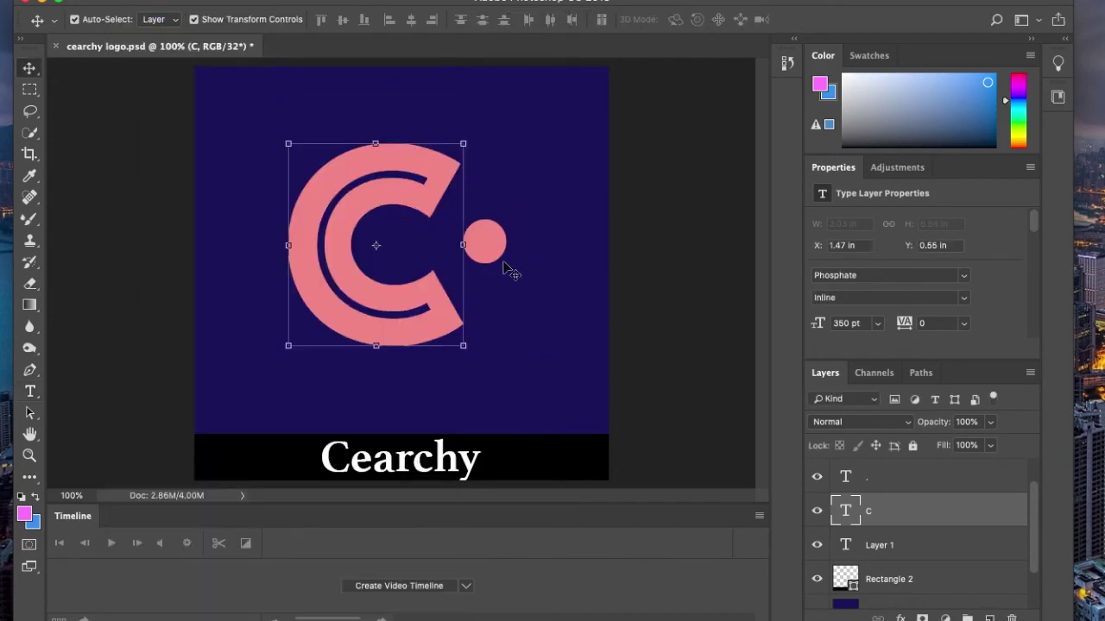
{"action": "left_click_drag", "start_coordinate": [406, 250], "coordinate": [425, 250]}
{"action": "left_click", "coordinate": [30, 393]}
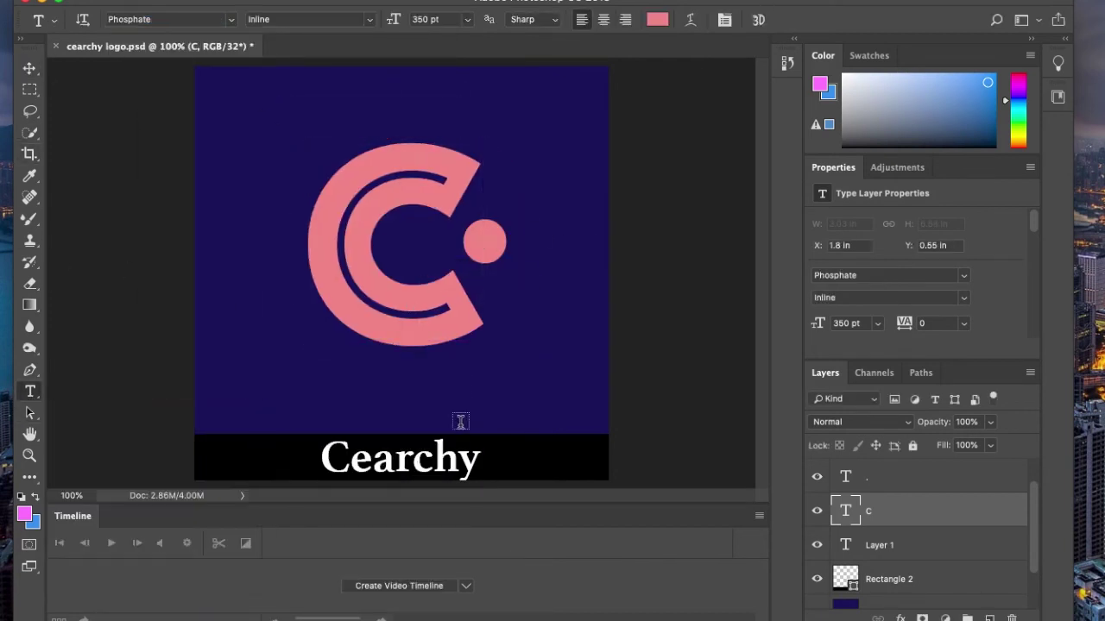
{"action": "double_click", "coordinate": [323, 276]}
{"action": "left_click", "coordinate": [164, 19]}
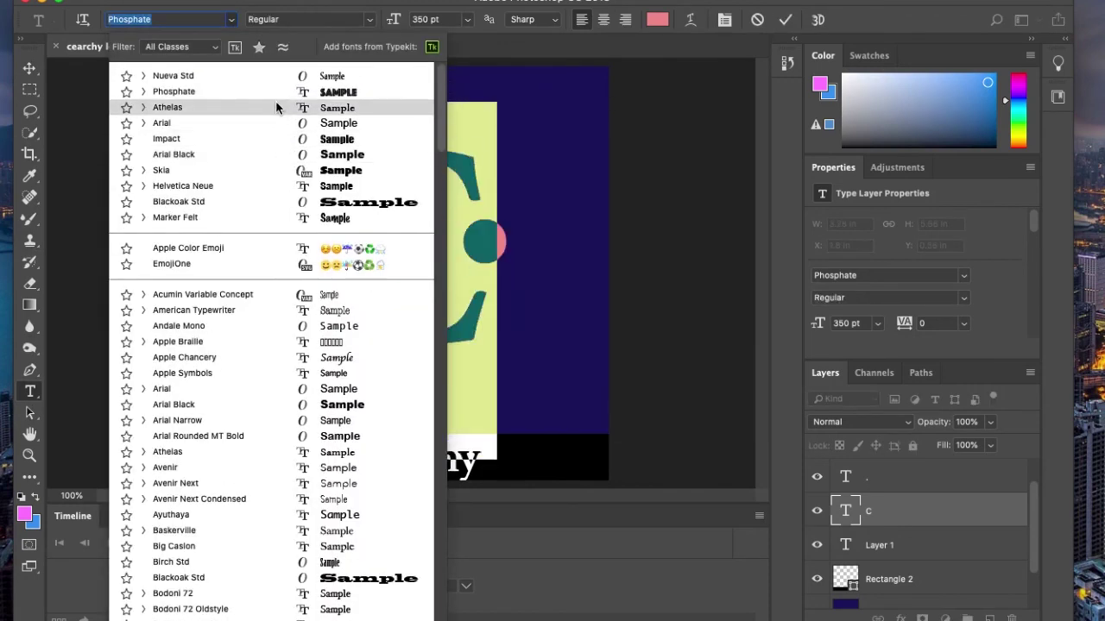
{"action": "left_click", "coordinate": [275, 107]}
{"action": "left_click", "coordinate": [308, 19]}
{"action": "left_click", "coordinate": [285, 37]}
{"action": "left_click", "coordinate": [784, 19]}
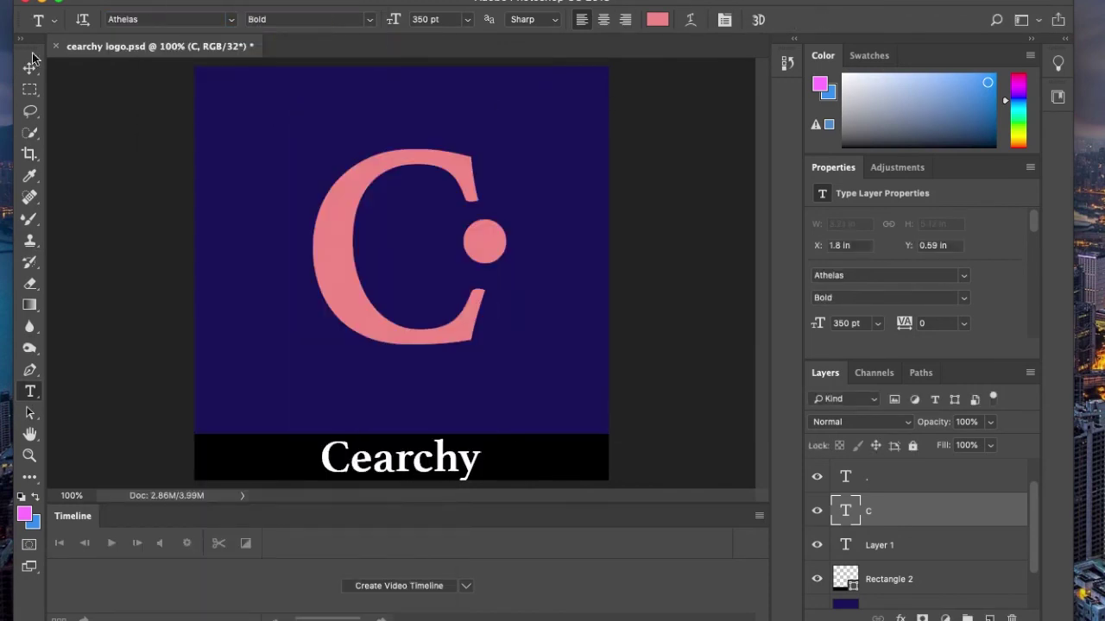
Step: Place the pink dot inside the C's bowl and re-centre the C around it
{"action": "key", "text": "v"}
{"action": "left_click_drag", "start_coordinate": [360, 335], "coordinate": [344, 335]}
{"action": "mouse_move", "coordinate": [496, 257]}
{"action": "left_mouse_down"}
{"action": "mouse_move", "coordinate": [268, 297]}
{"action": "mouse_move", "coordinate": [278, 372]}
{"action": "mouse_move", "coordinate": [447, 248]}
{"action": "left_mouse_up"}
{"action": "left_click", "coordinate": [476, 424]}
{"action": "mouse_move", "coordinate": [396, 319]}
{"action": "left_mouse_down"}
{"action": "mouse_move", "coordinate": [434, 318]}
{"action": "mouse_move", "coordinate": [406, 317]}
{"action": "left_mouse_up"}
{"action": "left_click", "coordinate": [485, 309]}
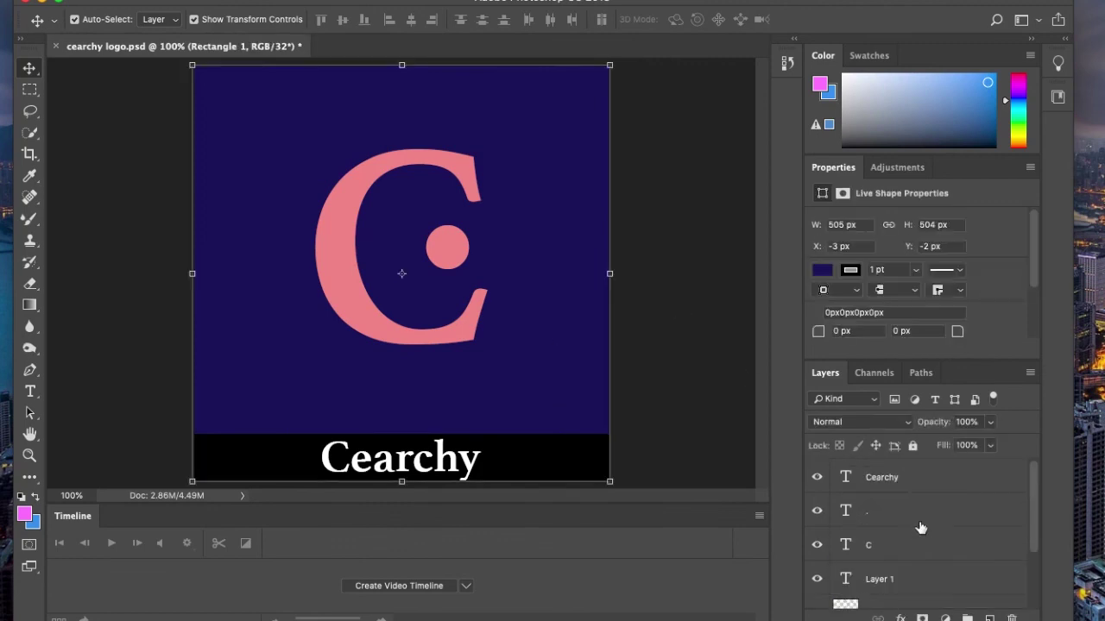
Step: Delete the C, Cearchy and rectangle layers, then quit Photoshop and answer the save prompt
{"action": "scroll", "coordinate": [900, 582], "scroll_direction": "down", "scroll_amount": 3}
{"action": "left_click", "coordinate": [900, 582]}
{"action": "key", "text": "Delete"}
{"action": "left_click", "coordinate": [903, 510], "text": "shift"}
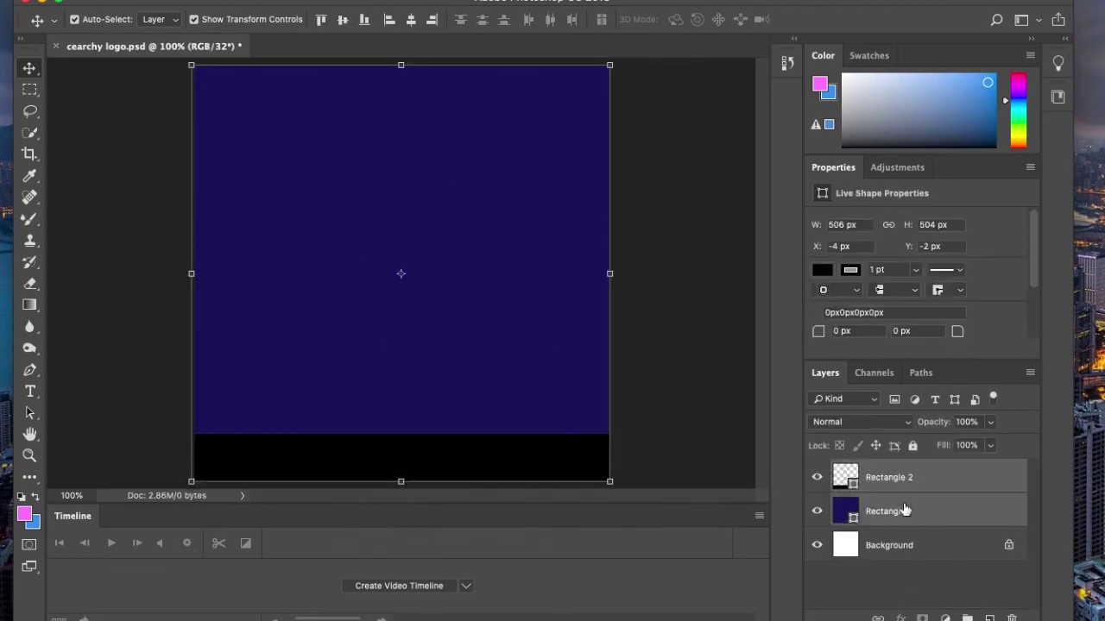
{"action": "key", "text": "Delete"}
{"action": "key", "text": "super+q"}
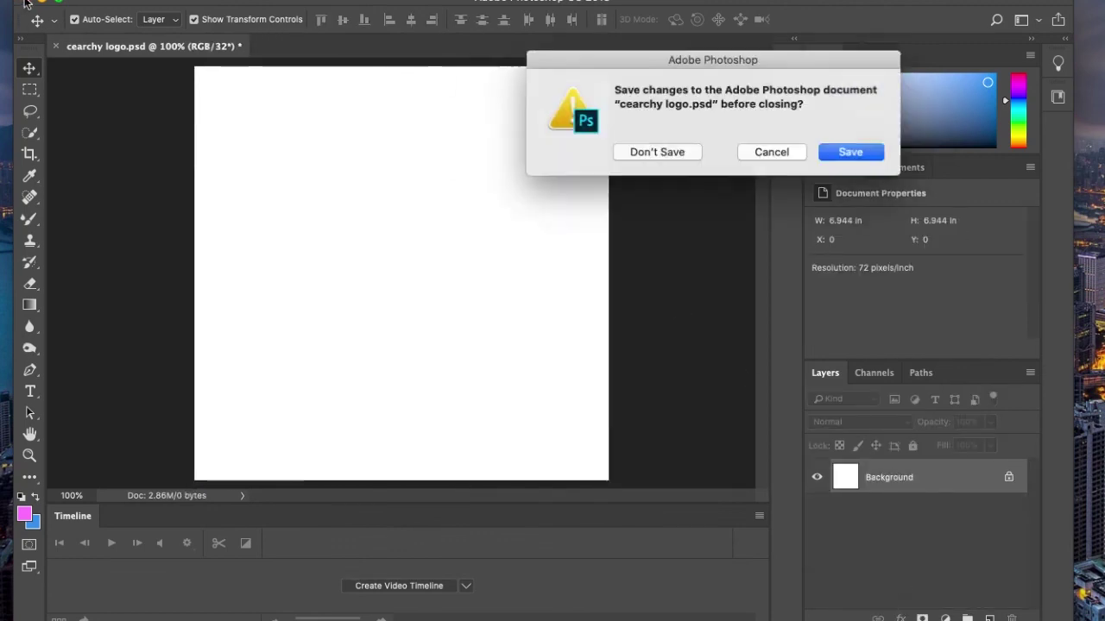
{"action": "left_click", "coordinate": [671, 158]}
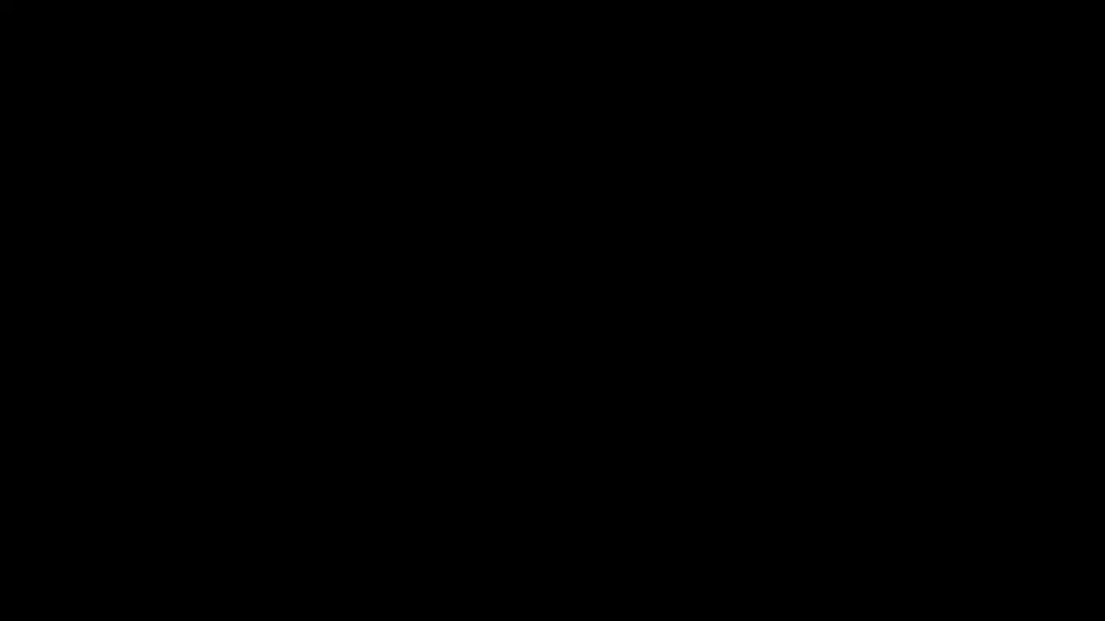